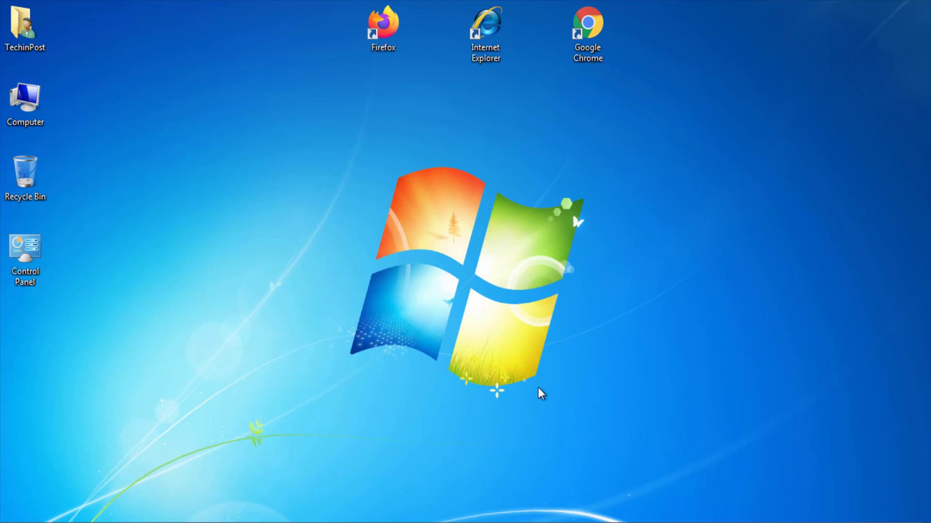
# - Find Run through the Start search and open the Run dialog
pyautogui.click(15, 522)
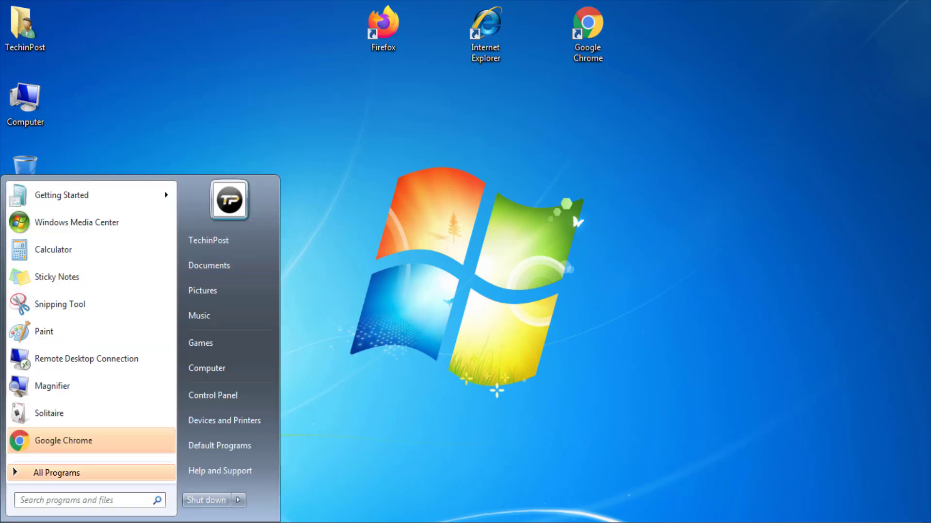
pyautogui.click(50, 499)
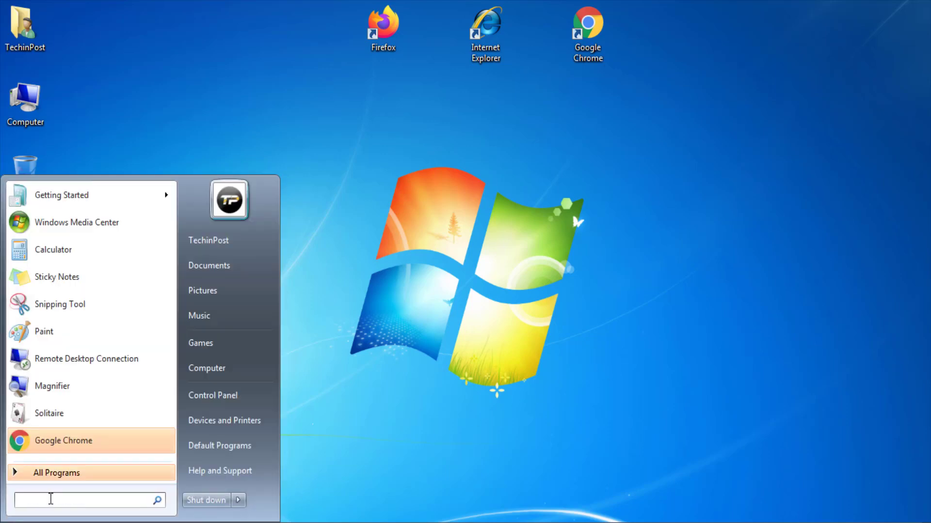
pyautogui.write('ru')
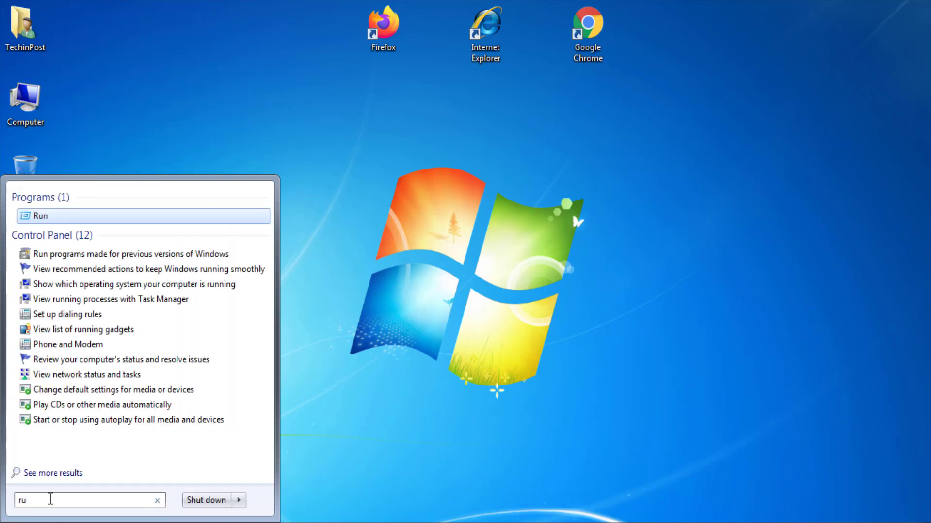
pyautogui.write('n')
pyautogui.press('Return')
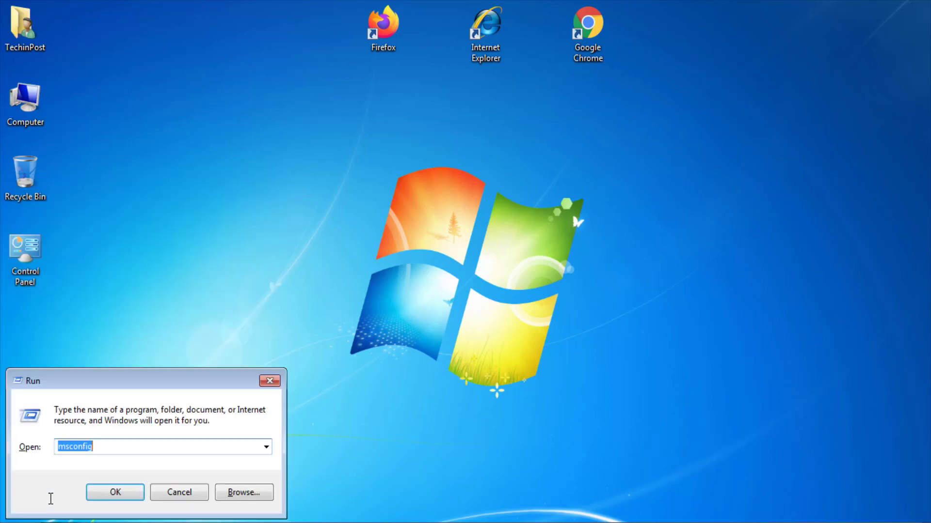
# - Replace the existing command in the Run dialog with appwiz.cpl and execute it
pyautogui.click(104, 447)
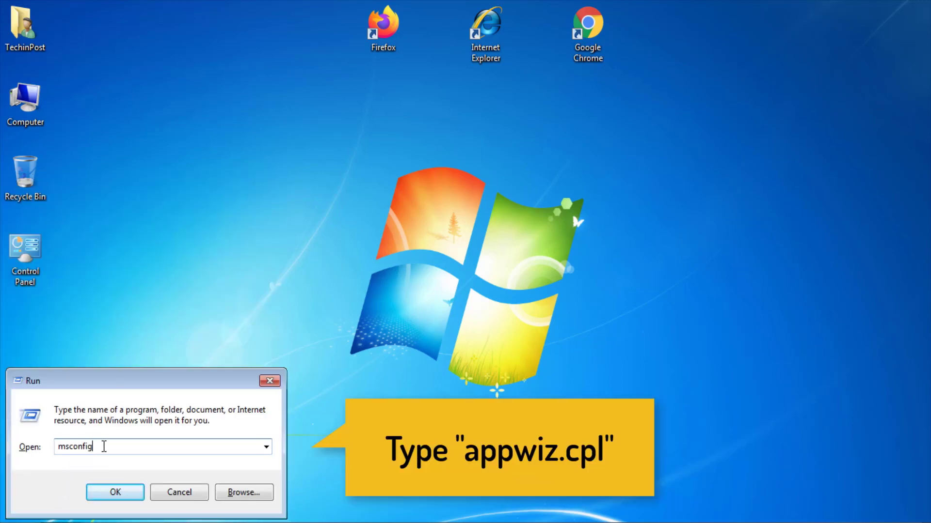
pyautogui.hotkey('ctrl', 'a')
pyautogui.press('BackSpace')
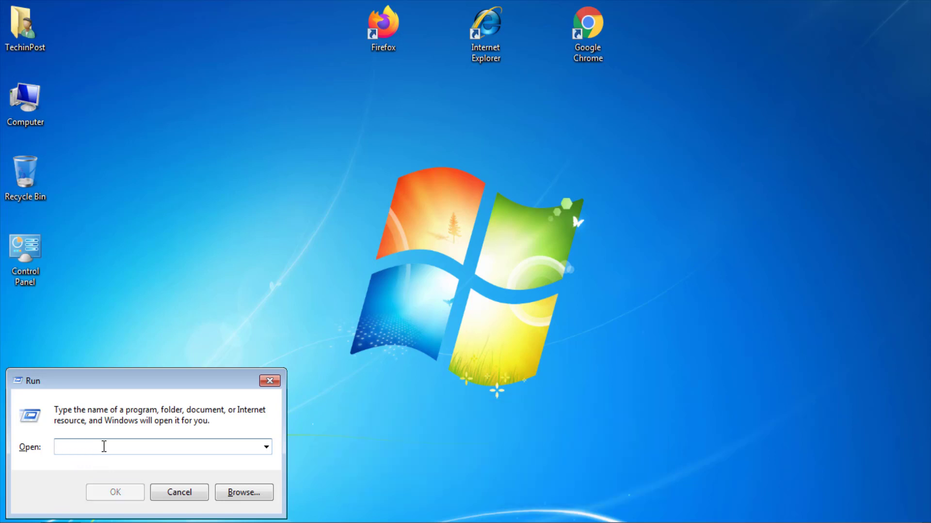
pyautogui.write('app')
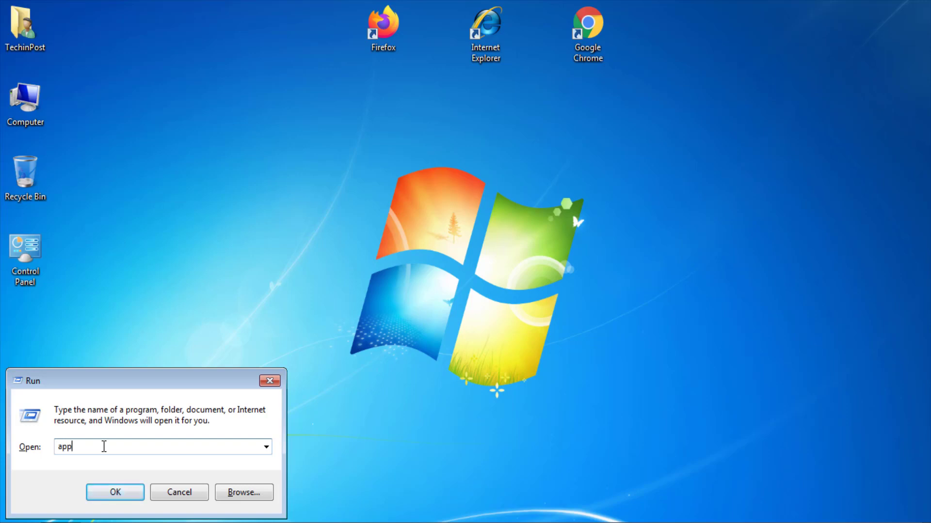
pyautogui.write('wiz.cpl')
pyautogui.press('Return')
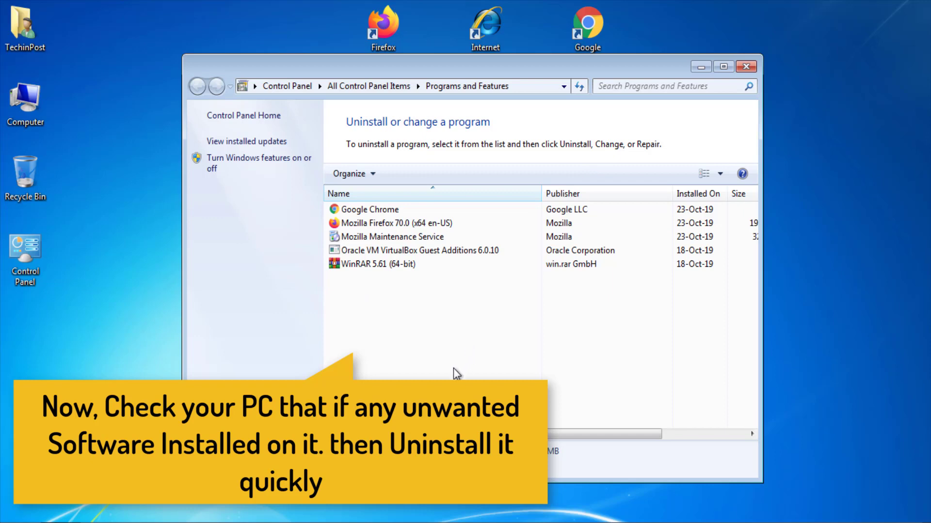
# - Check the installed programs list for unwanted software, including the Oracle VM VirtualBox Guest Additions entry, and close the window
pyautogui.moveTo(530, 64); pyautogui.dragTo(462, 68)
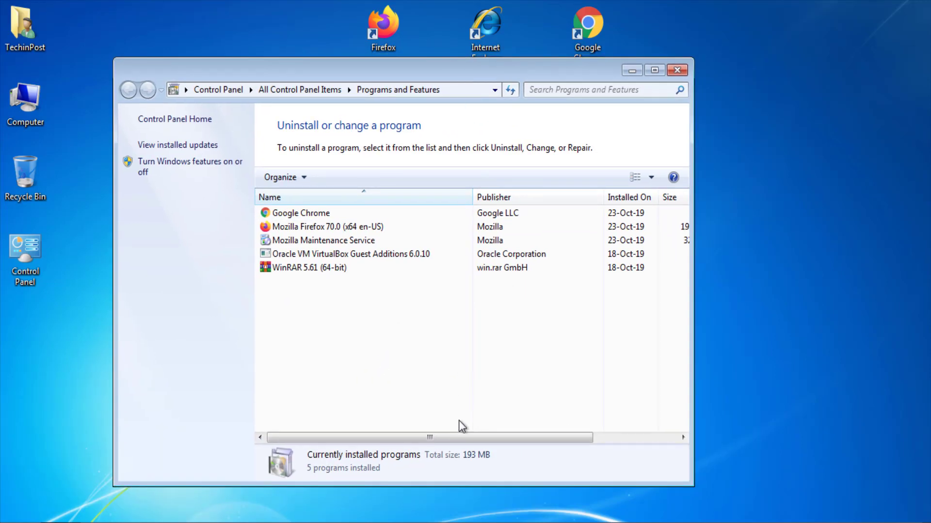
pyautogui.moveTo(473, 437); pyautogui.dragTo(431, 415)
pyautogui.click(335, 254)
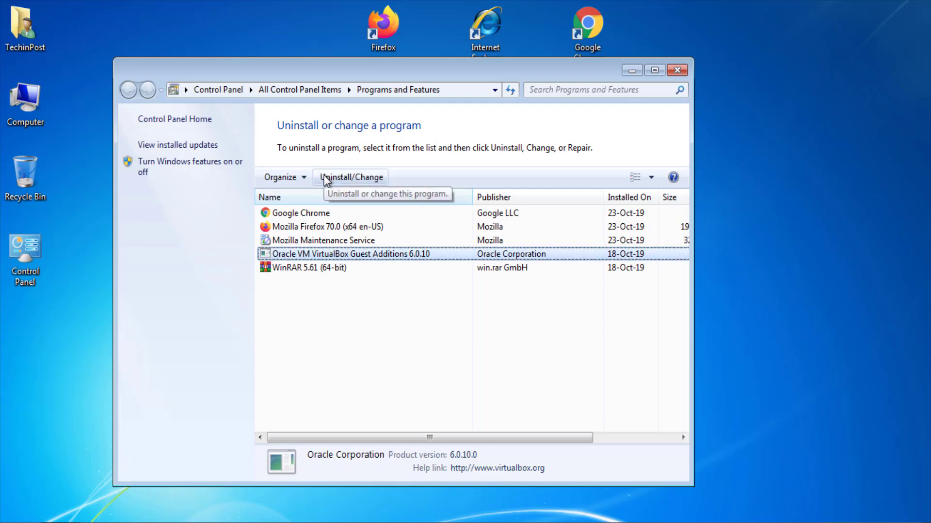
pyautogui.click(406, 319)
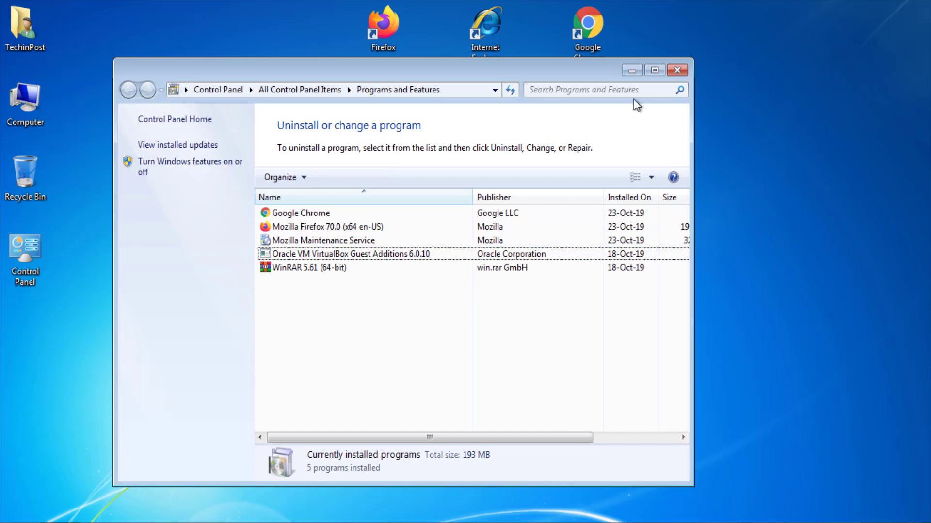
pyautogui.click(677, 71)
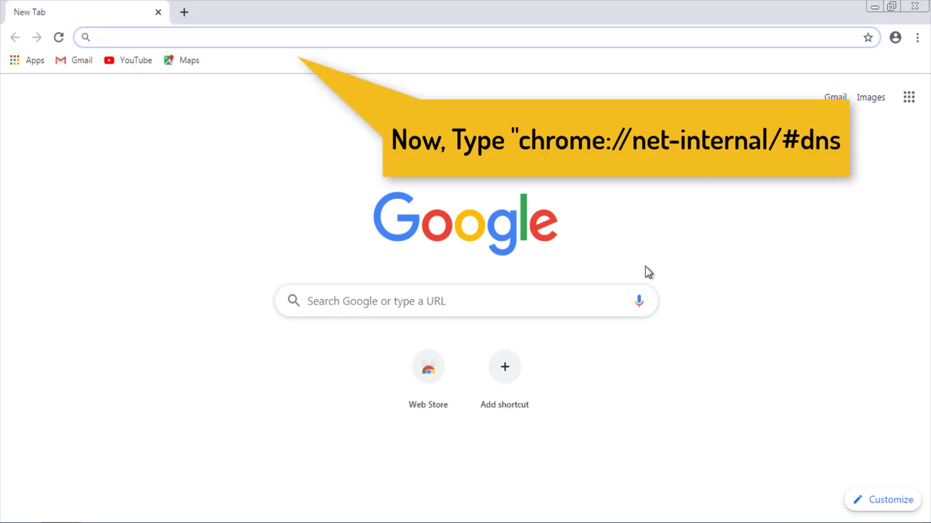
# - Start the web address in the new Chrome tab with chrome://
pyautogui.write('chrome')
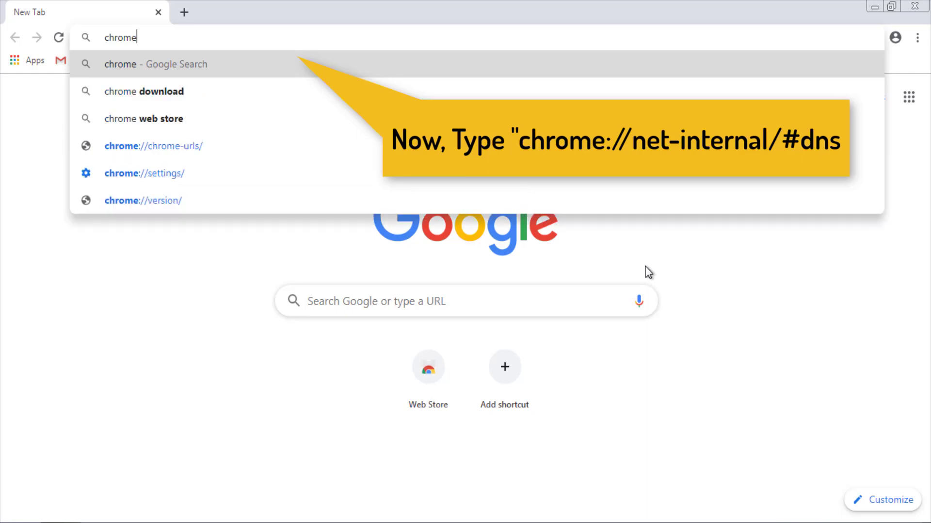
pyautogui.write('://')
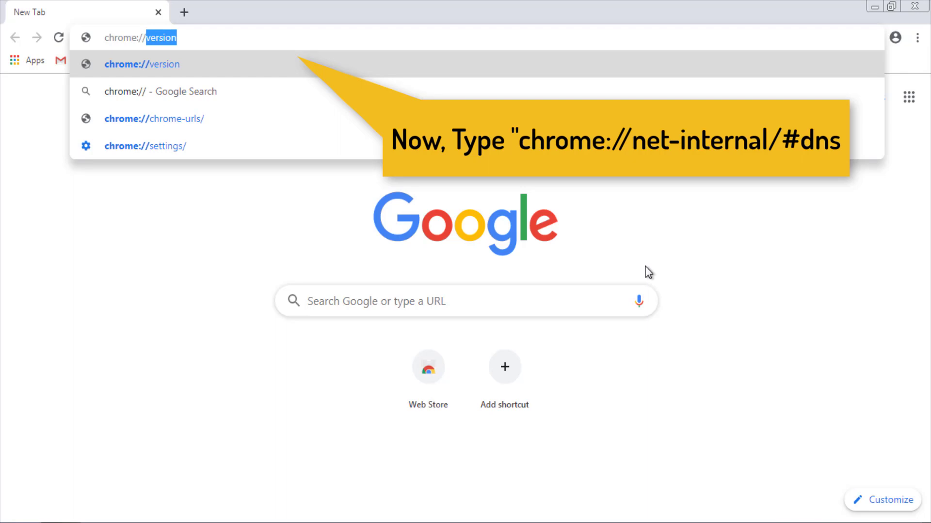
pyautogui.write('in')
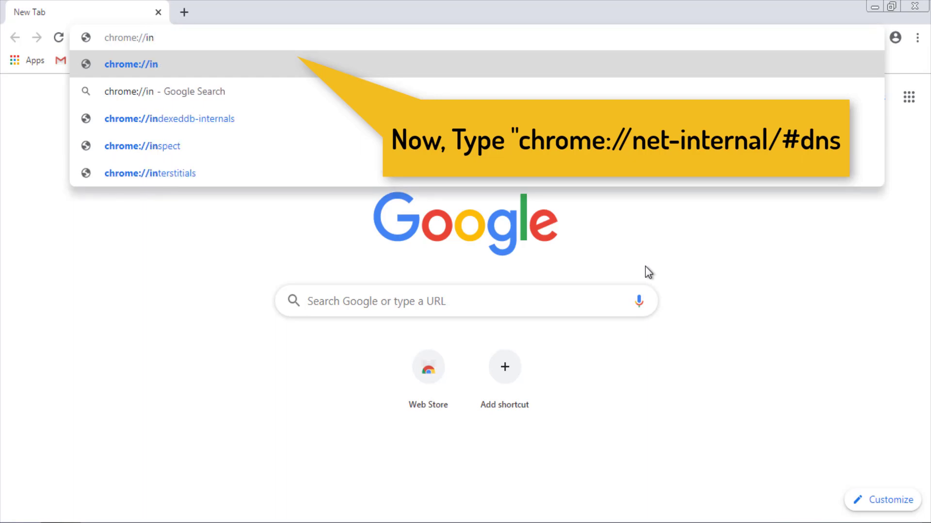
pyautogui.write('ter')
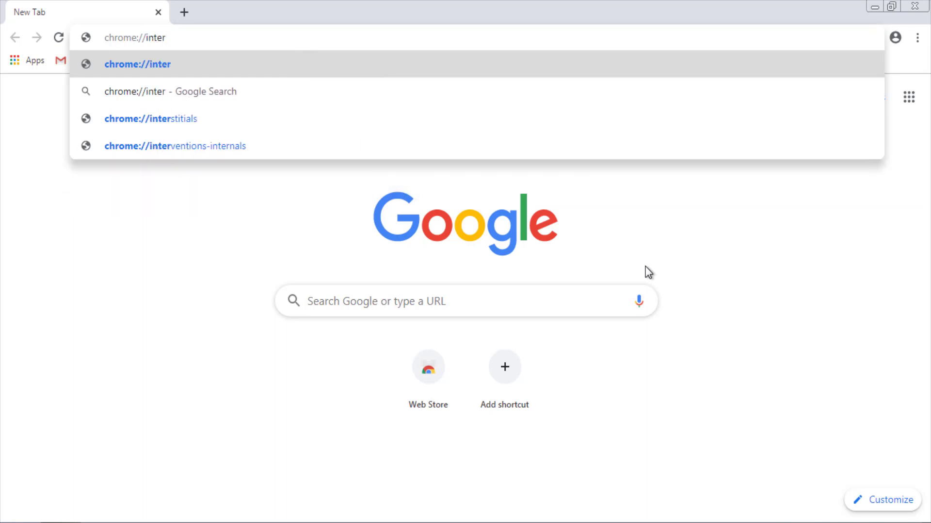
pyautogui.press('BackSpace')
pyautogui.press('BackSpace')
pyautogui.press('BackSpace')
pyautogui.press('BackSpace')
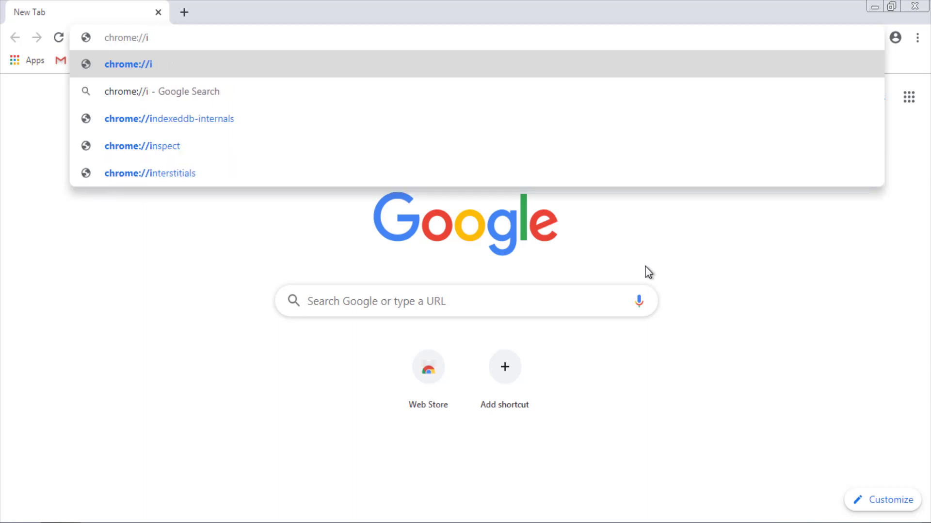
pyautogui.press('BackSpace')
# - Complete the address as chrome://net-internals/#dns and load the page
pyautogui.write('net')
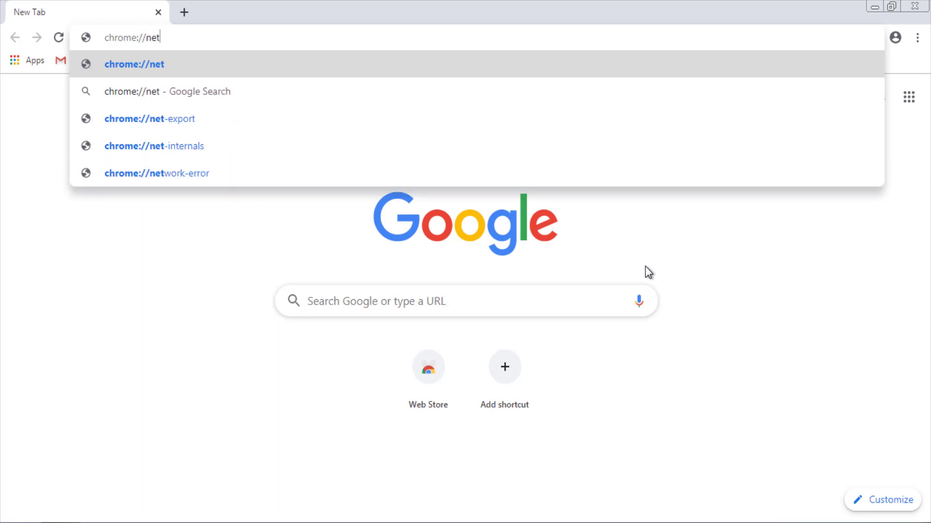
pyautogui.write('-in')
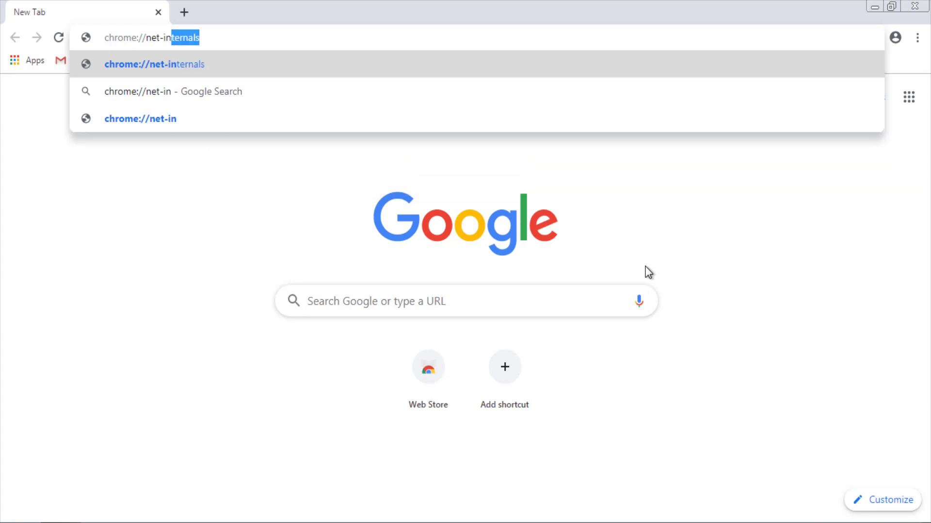
pyautogui.write('ter')
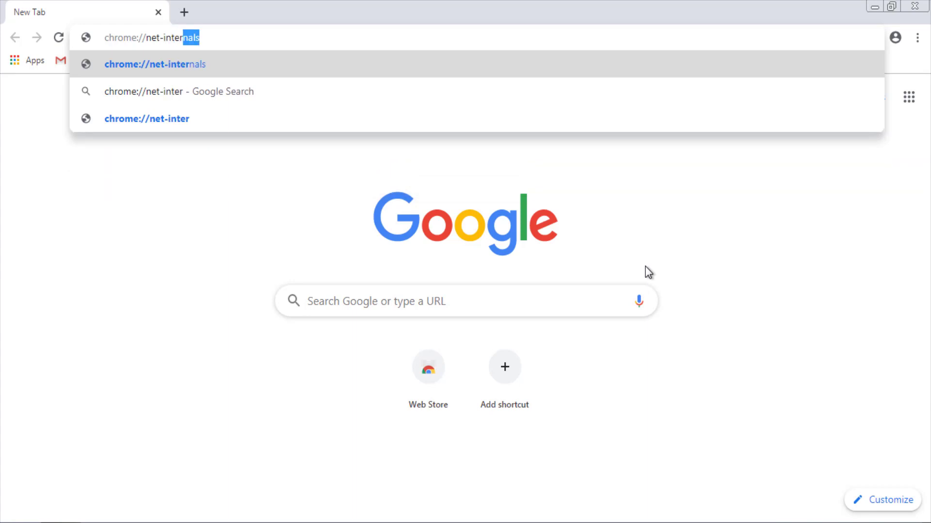
pyautogui.write('nals')
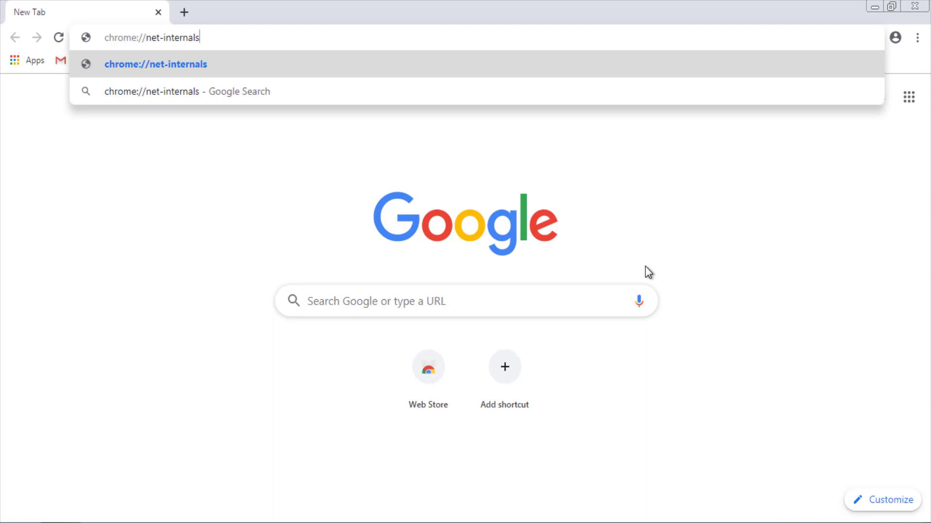
pyautogui.write('/#')
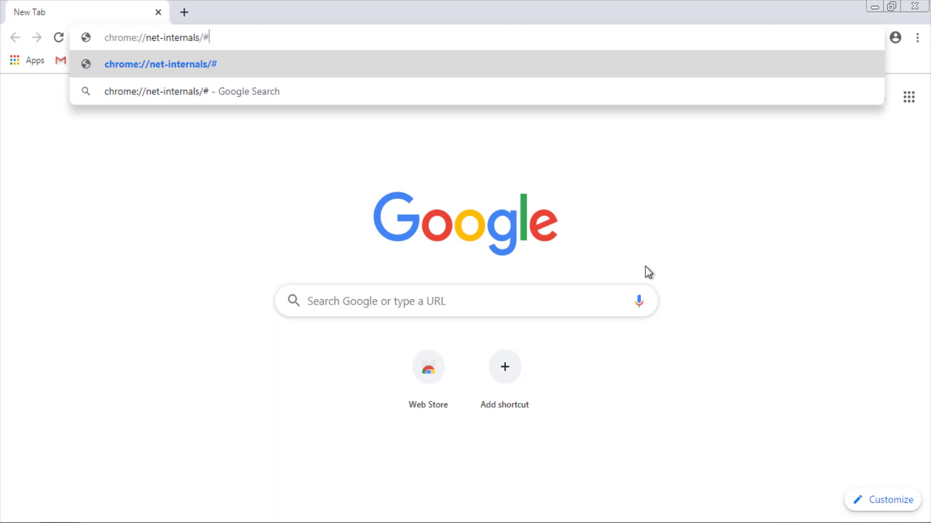
pyautogui.write('dns')
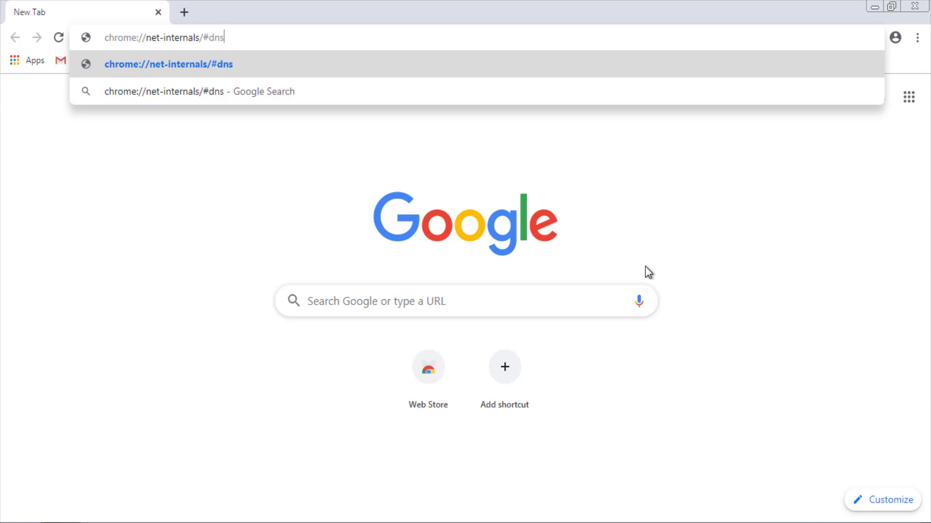
pyautogui.press('Return')
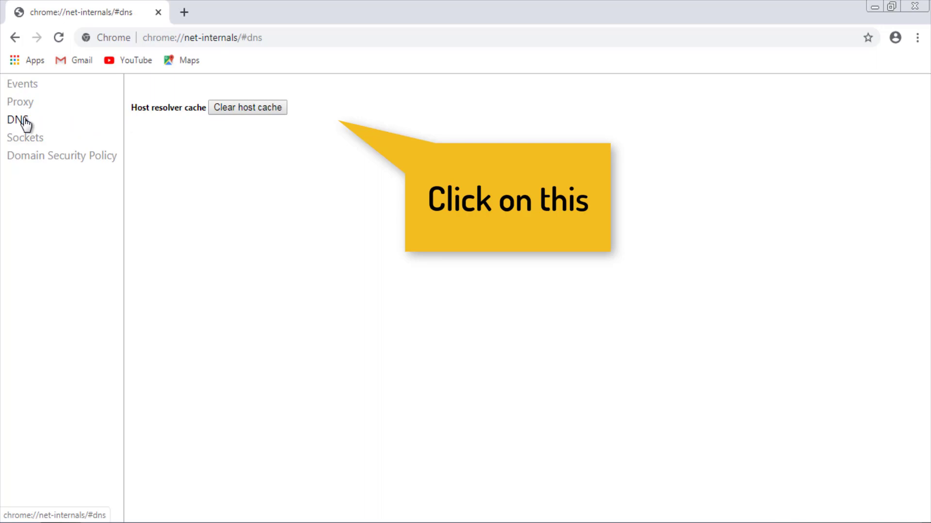
# - Clear the host resolver cache on the DNS page and restart Chrome
pyautogui.click(235, 105)
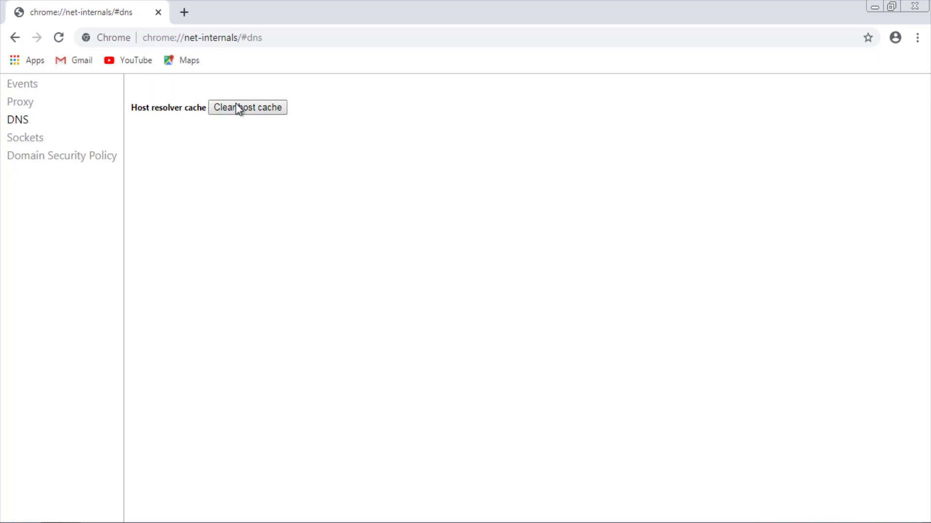
pyautogui.click(921, 5)
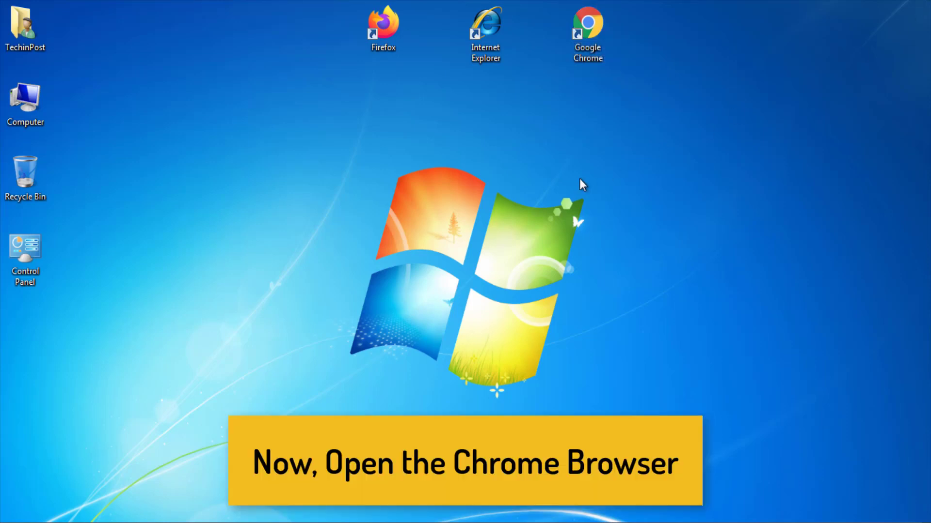
pyautogui.doubleClick(587, 29)
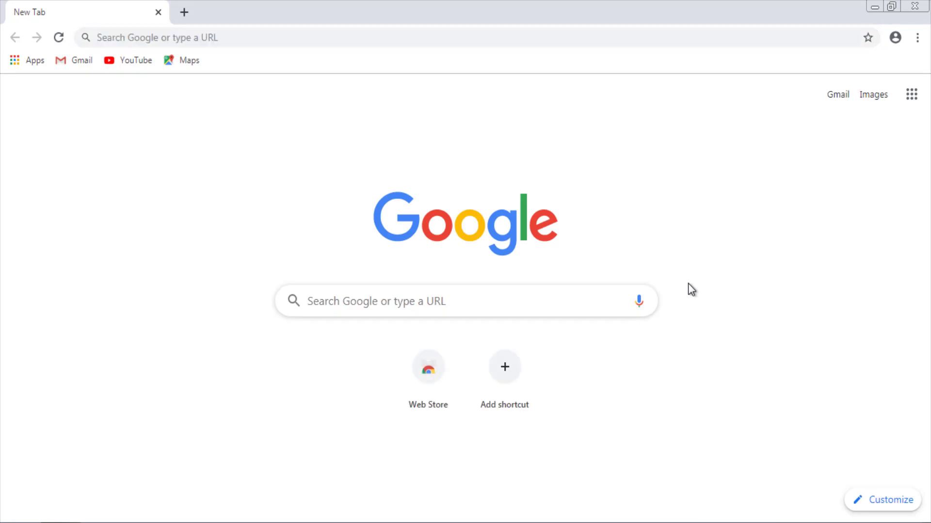
# - Open Chrome's settings page from the new browser window
pyautogui.click(917, 37)
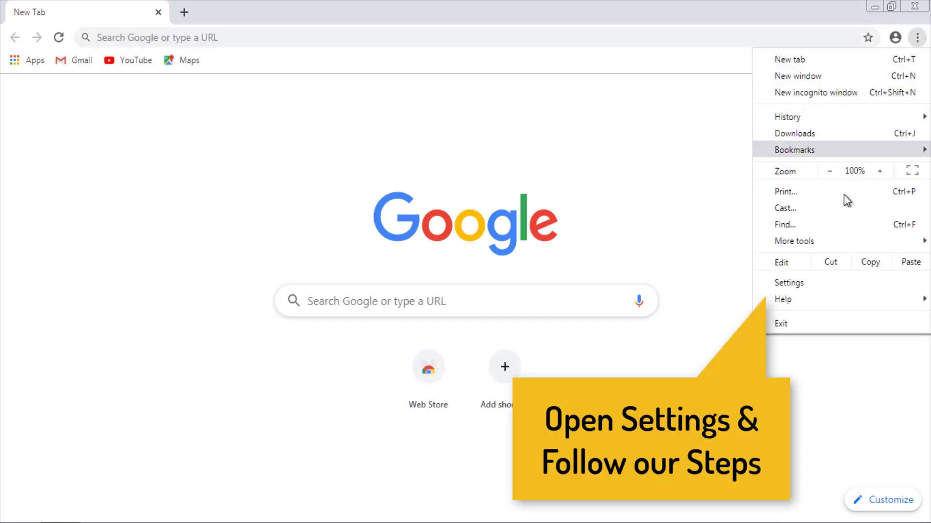
pyautogui.moveTo(818, 236)
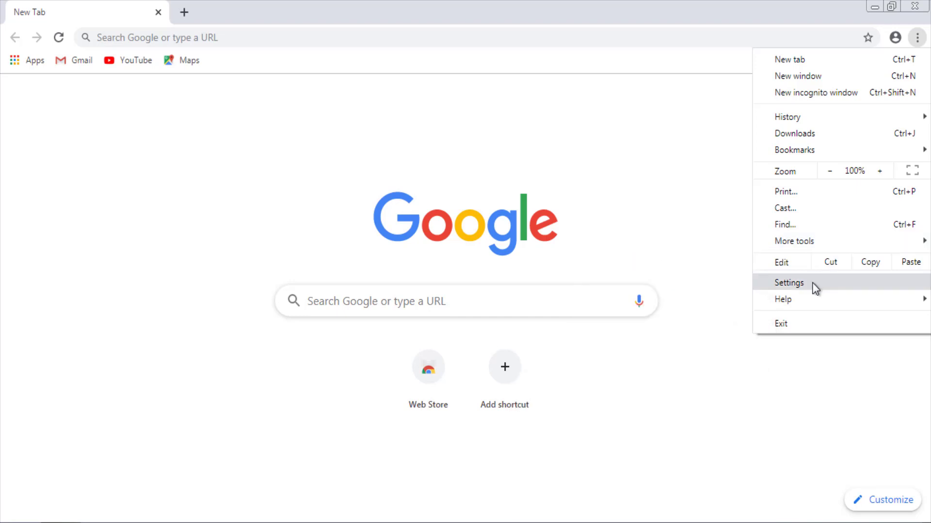
pyautogui.click(813, 285)
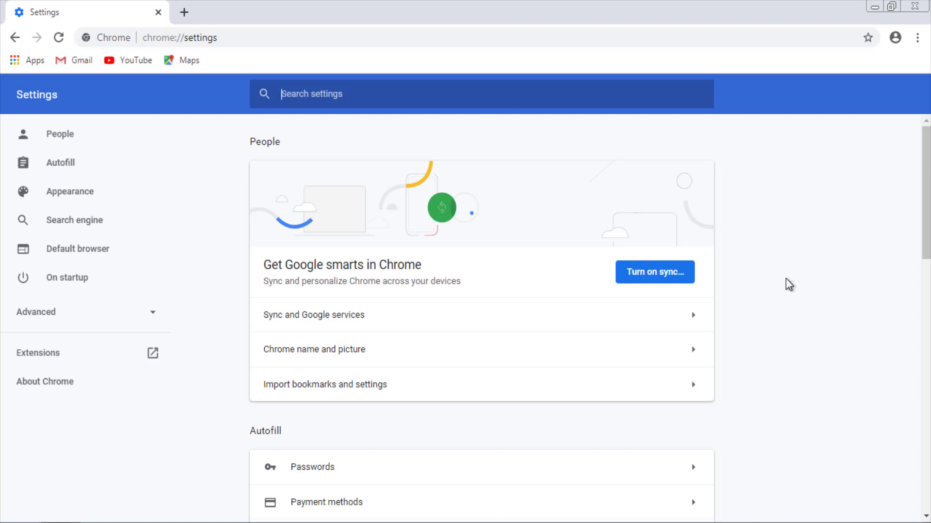
# - Set the search engine used in the address bar to Google
pyautogui.scroll(-7, 789, 285)
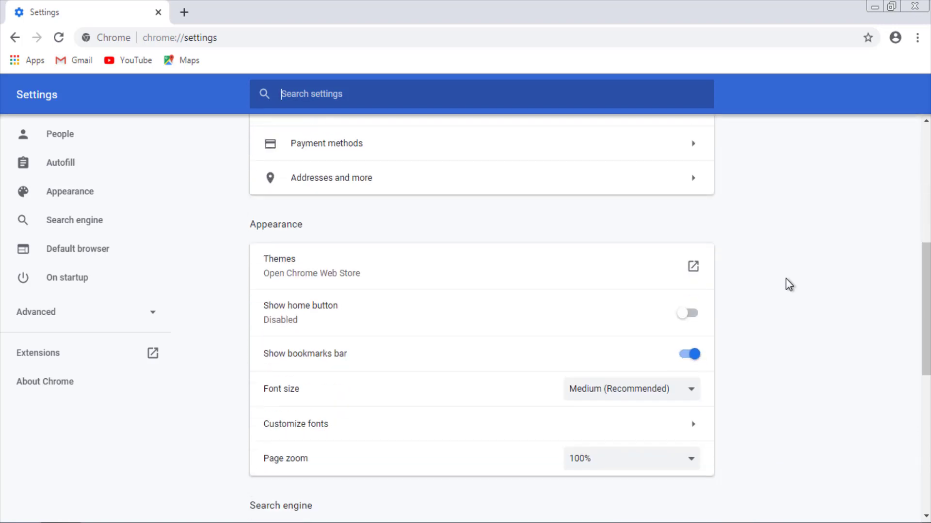
pyautogui.scroll(-6, 789, 285)
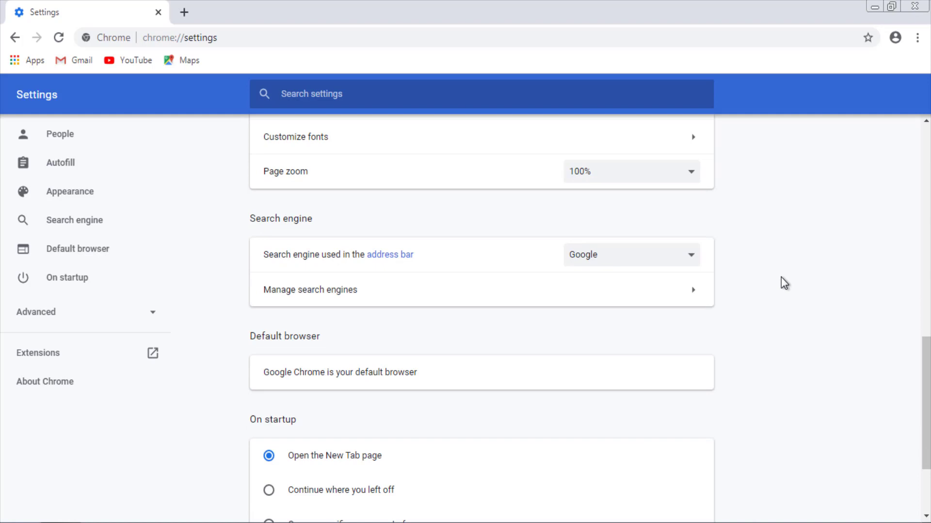
pyautogui.scroll(-2, 781, 281)
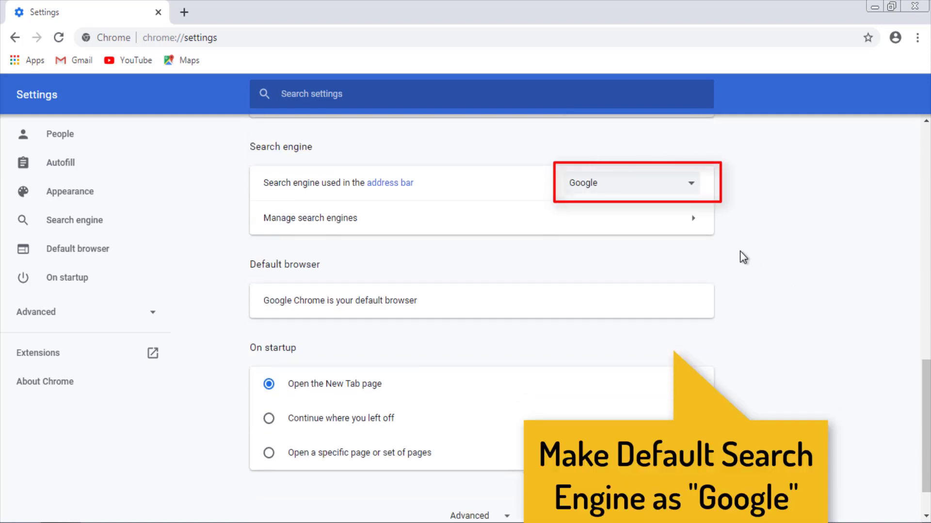
pyautogui.click(687, 185)
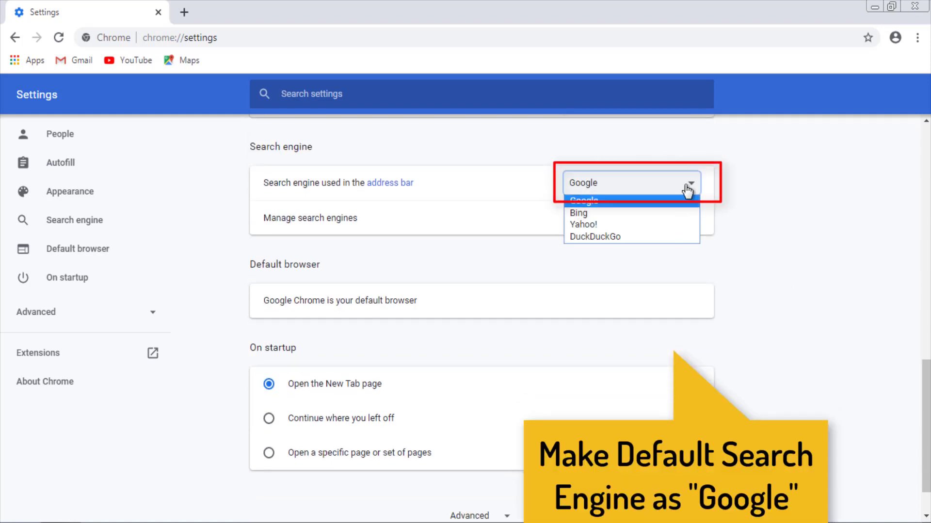
pyautogui.click(574, 201)
# - Remove DuckDuckGo, Yahoo! and Bing from the default search engines list and return to the main settings page
pyautogui.click(683, 221)
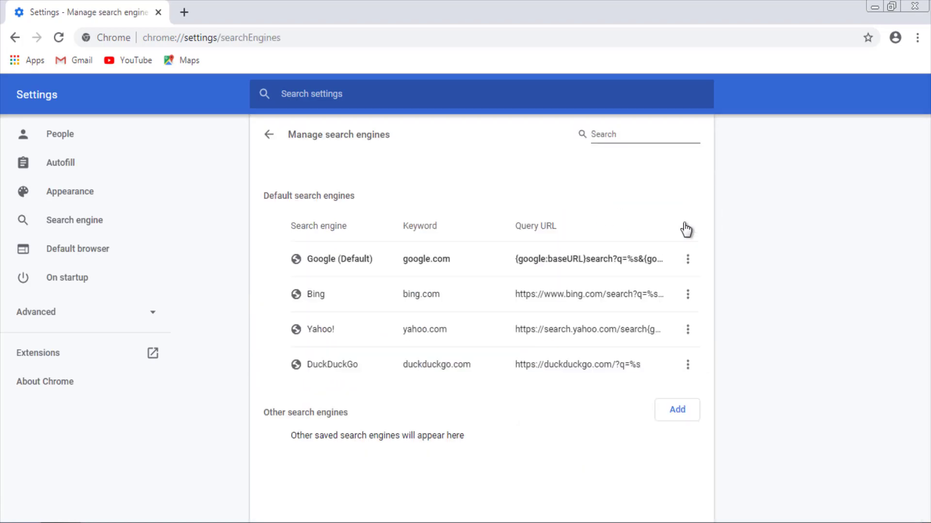
pyautogui.click(687, 368)
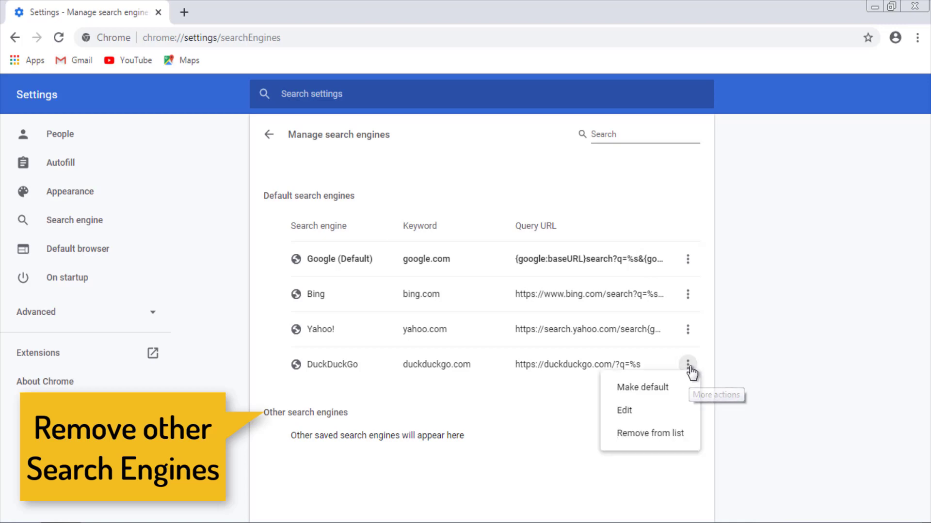
pyautogui.click(681, 434)
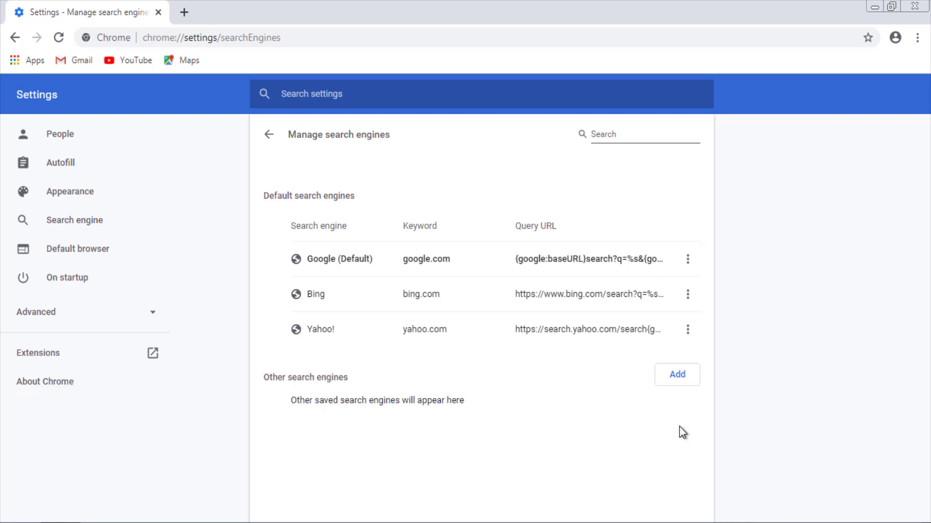
pyautogui.click(687, 329)
pyautogui.click(668, 402)
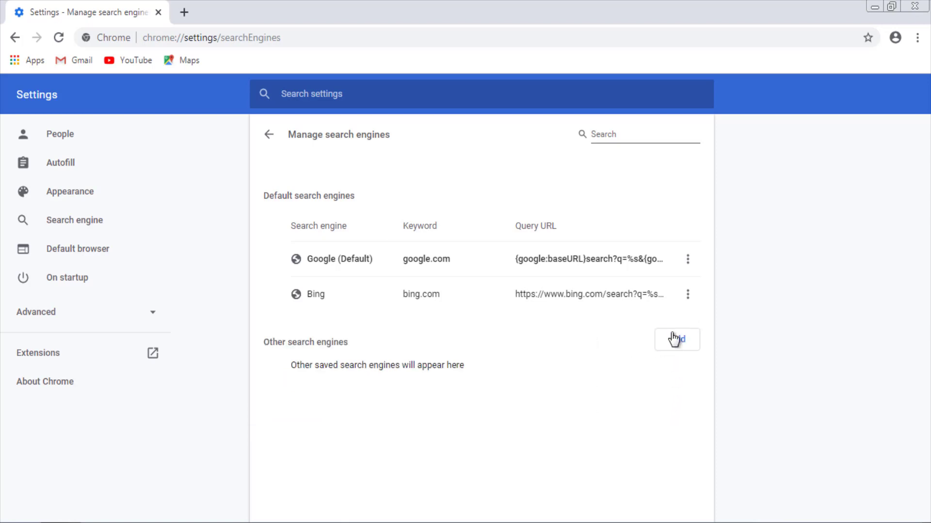
pyautogui.click(688, 295)
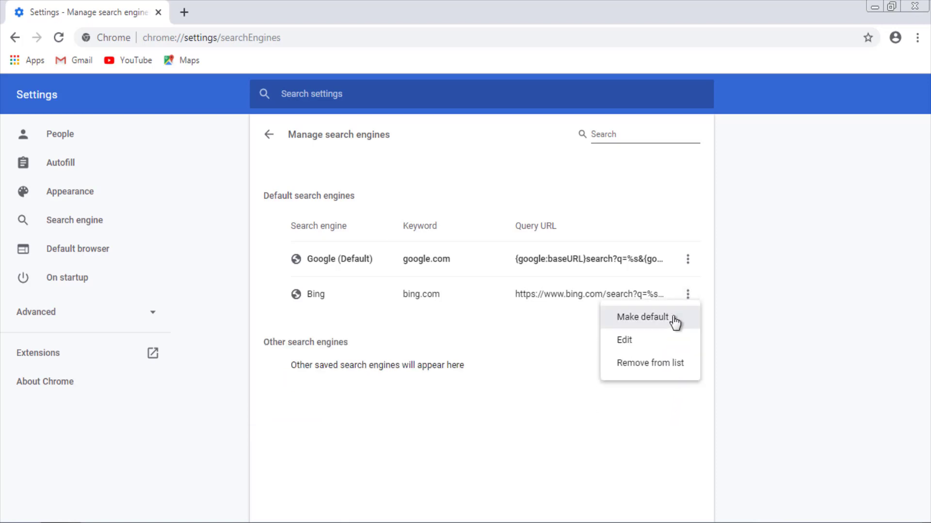
pyautogui.click(656, 364)
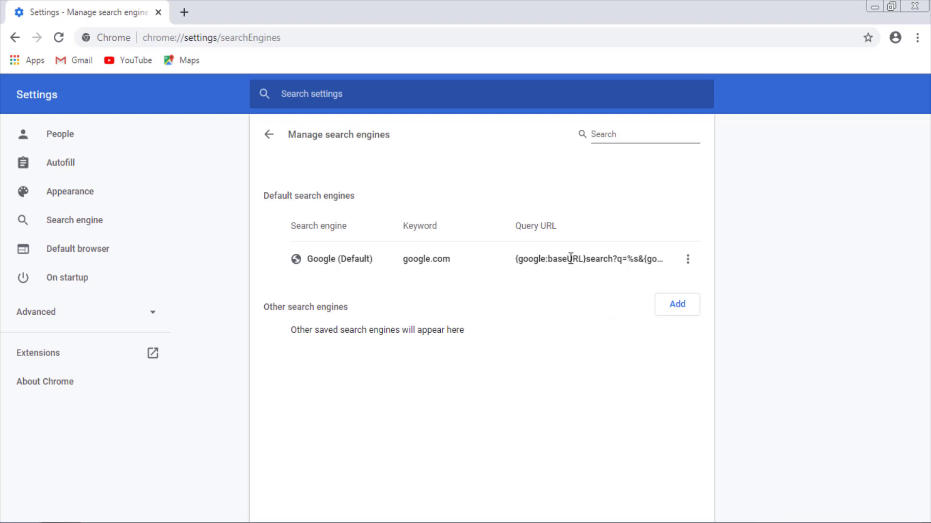
pyautogui.click(268, 137)
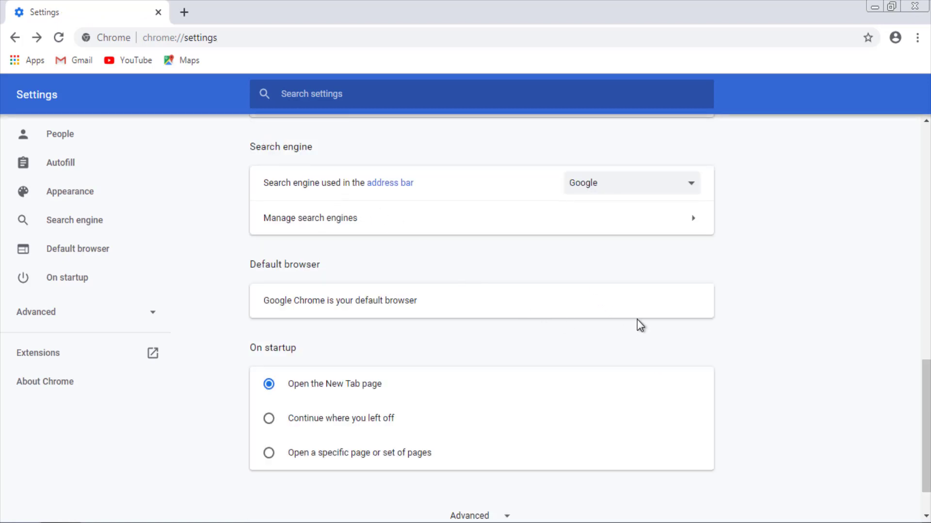
# - Clear the browsing history, cookies and cached files for all time using the basic Clear browsing data options
pyautogui.scroll(-2, 640, 325)
pyautogui.click(490, 463)
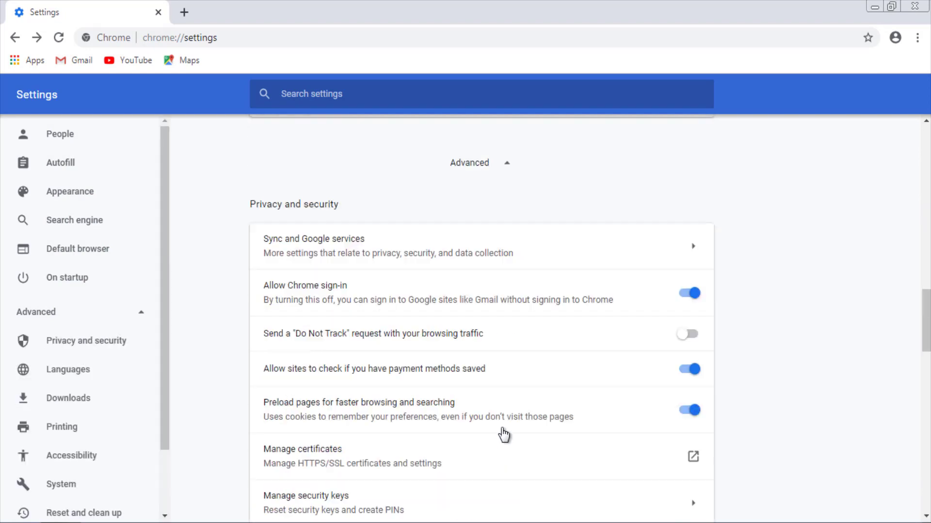
pyautogui.scroll(-2, 504, 434)
pyautogui.scroll(-1, 540, 409)
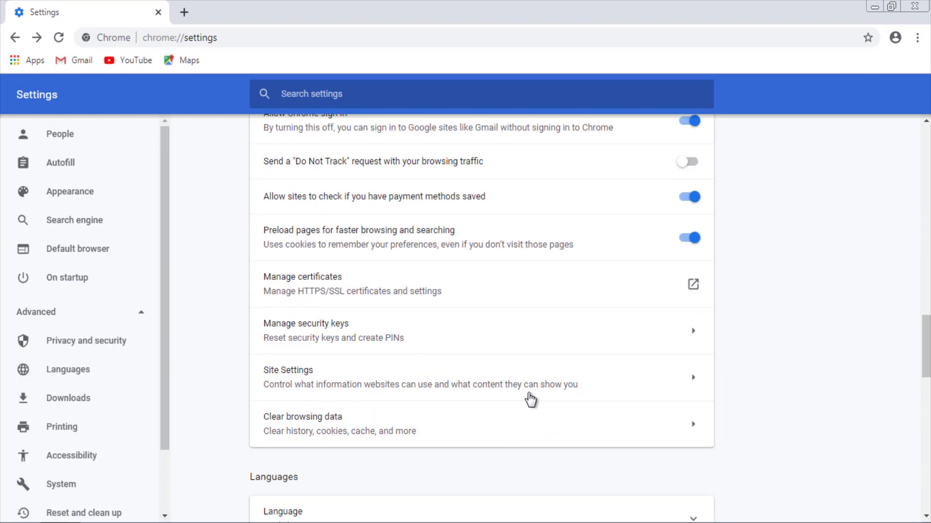
pyautogui.click(689, 428)
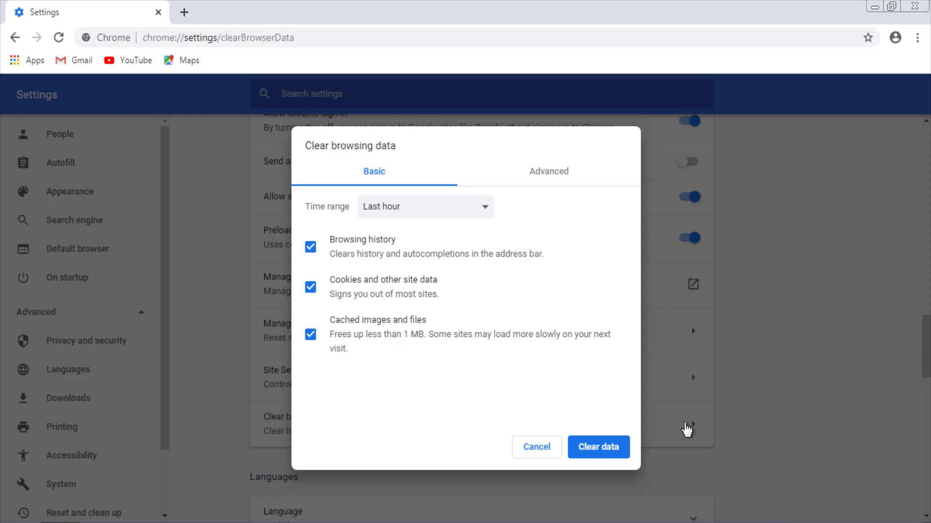
pyautogui.click(469, 207)
pyautogui.click(453, 278)
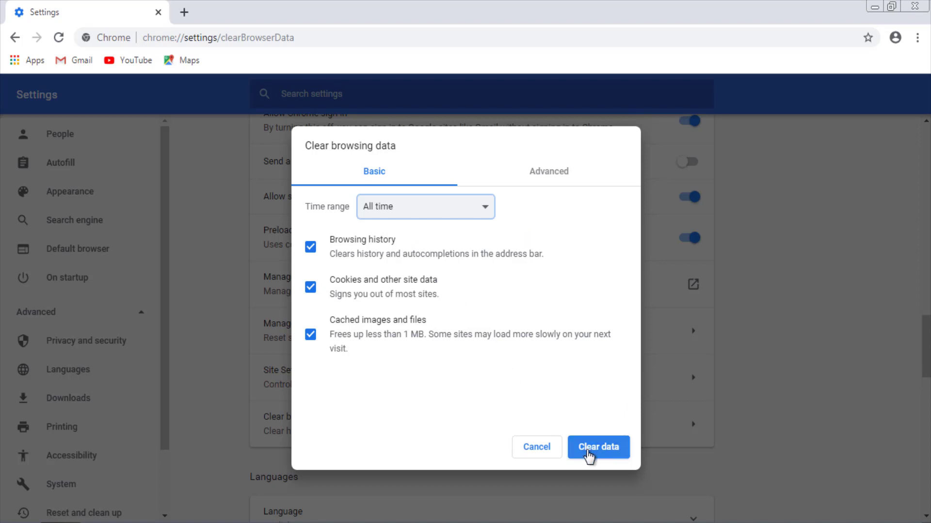
pyautogui.click(589, 449)
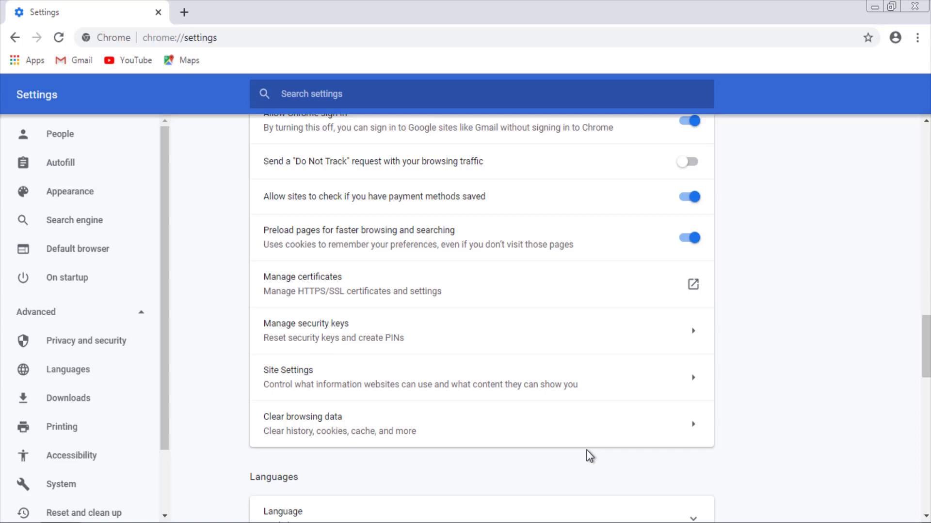
# - Clear the browsing history, download history, cookies and cached files for all time using the advanced Clear browsing data options
pyautogui.click(692, 424)
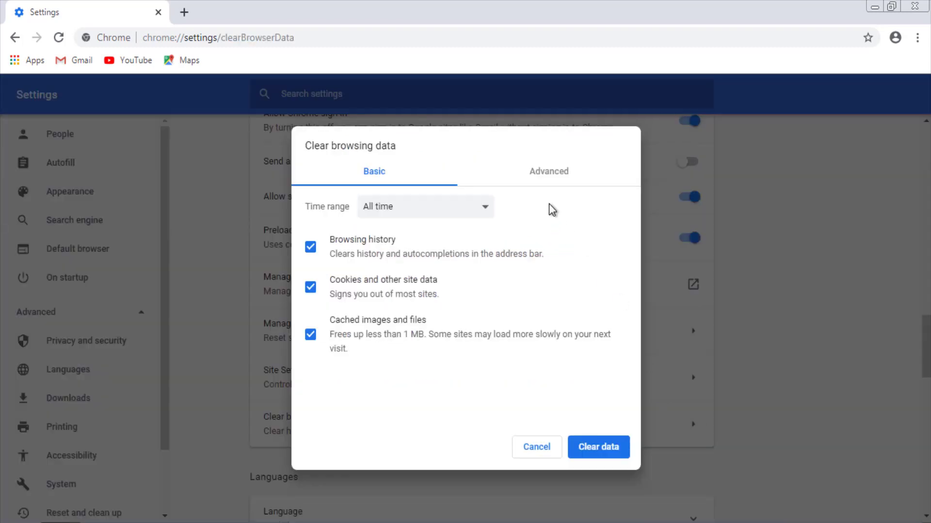
pyautogui.click(546, 177)
pyautogui.click(484, 208)
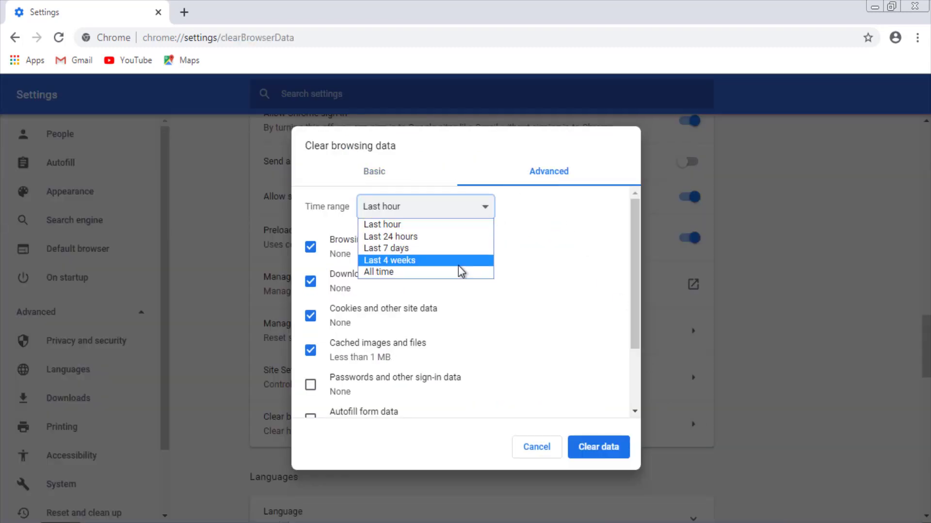
pyautogui.click(458, 273)
pyautogui.scroll(-2, 495, 334)
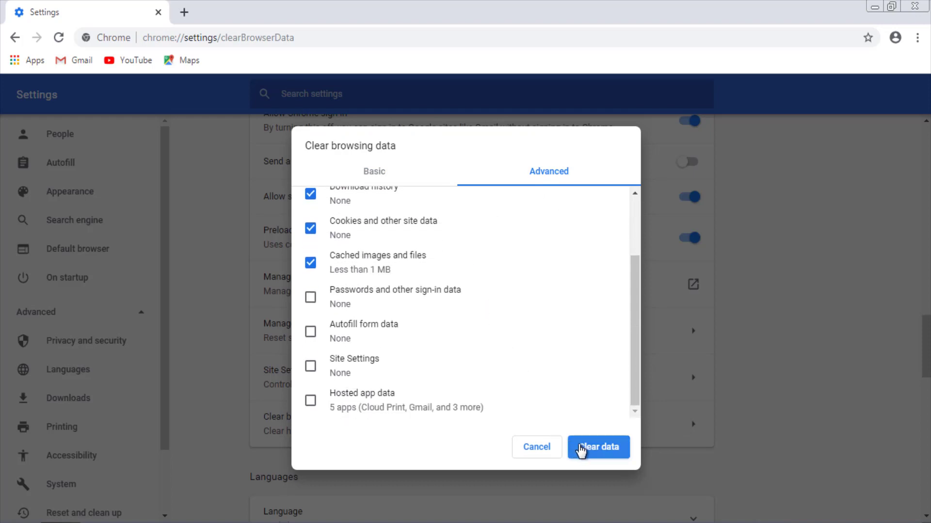
pyautogui.click(581, 450)
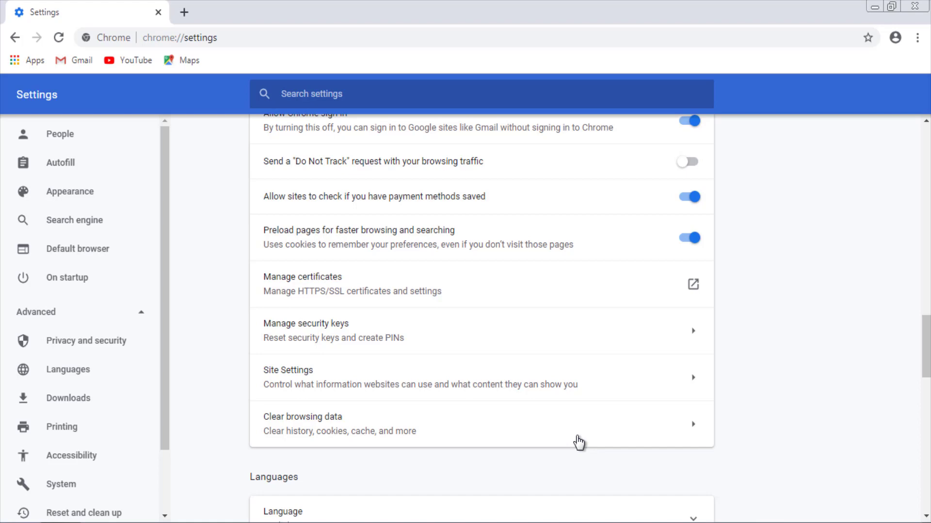
# - Check the Reset and clean up section of the settings and close Chrome
pyautogui.scroll(-15, 578, 442)
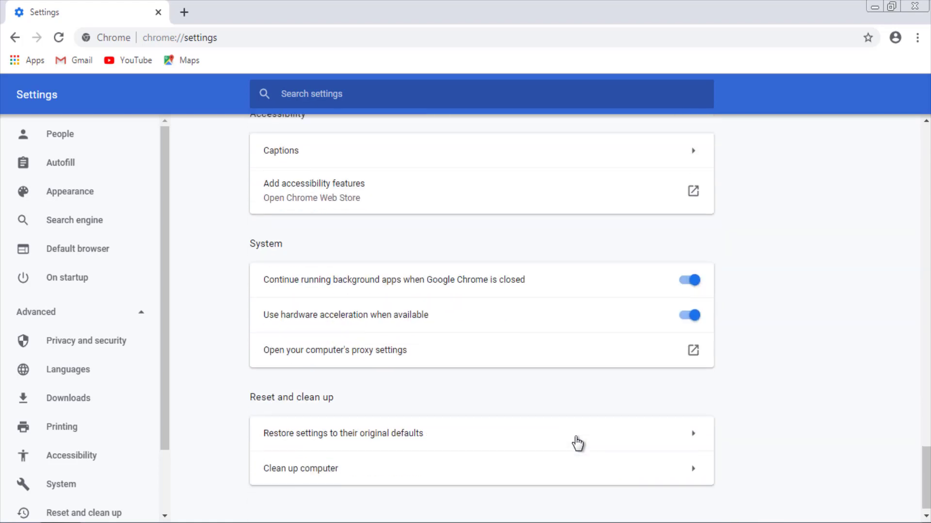
pyautogui.scroll(-1, 577, 442)
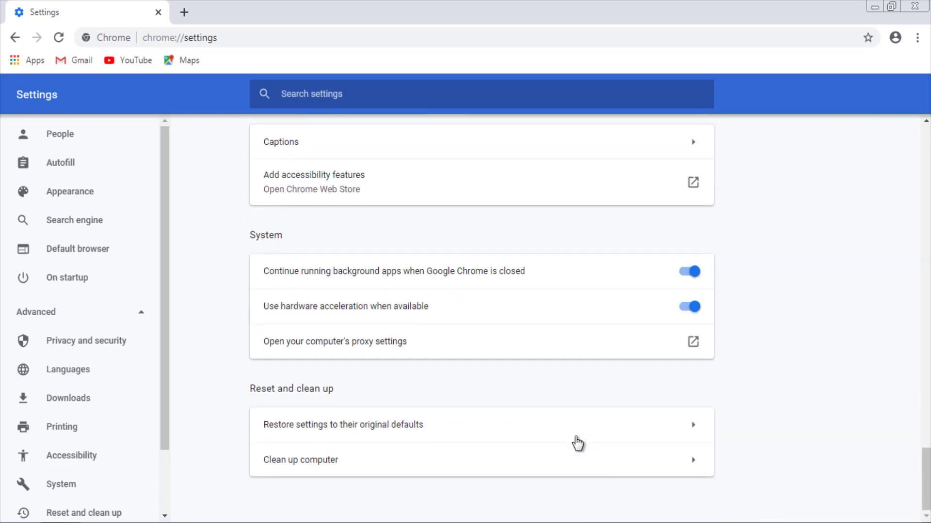
pyautogui.click(914, 6)
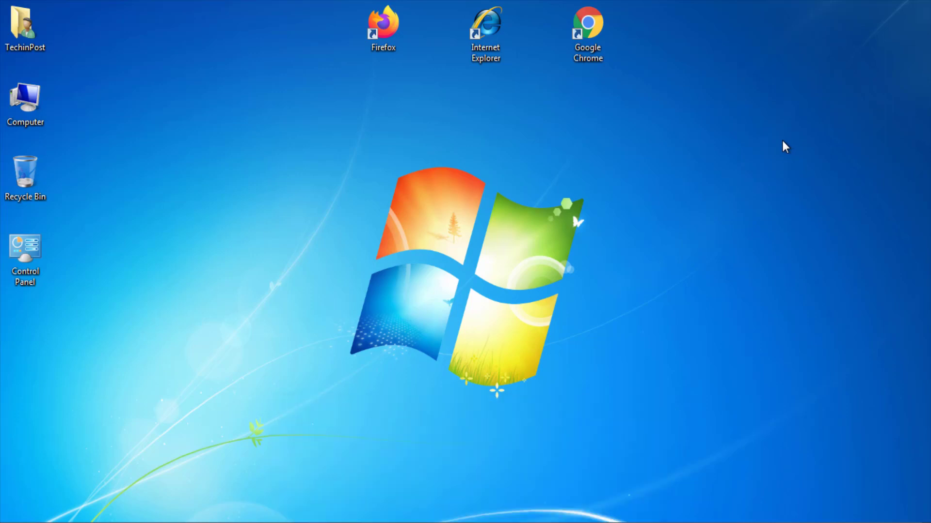
# - Open Internet Explorer in a maximized window and decline making it the default browser
pyautogui.doubleClick(476, 27)
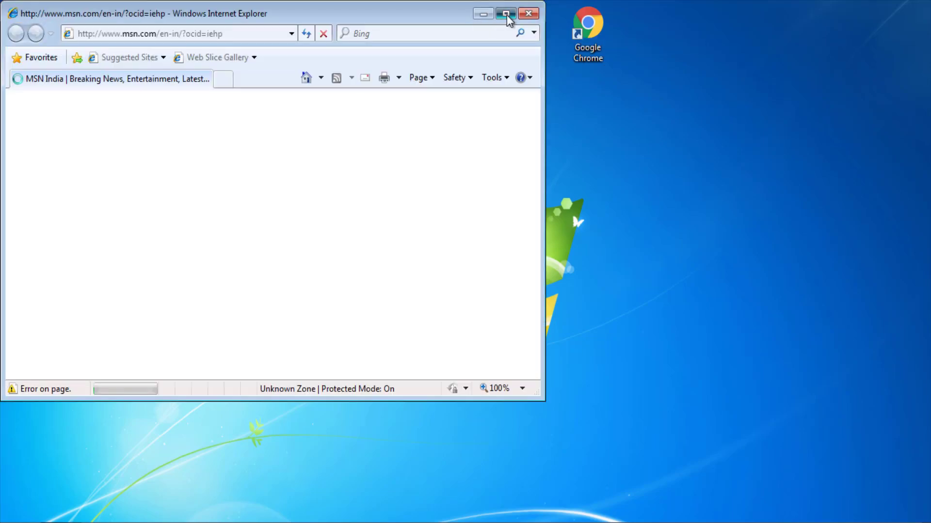
pyautogui.click(506, 14)
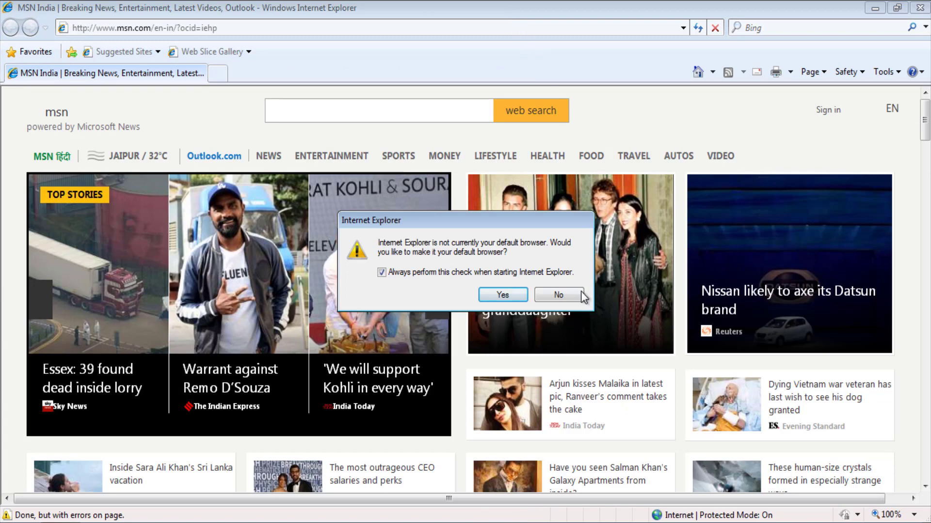
pyautogui.click(580, 294)
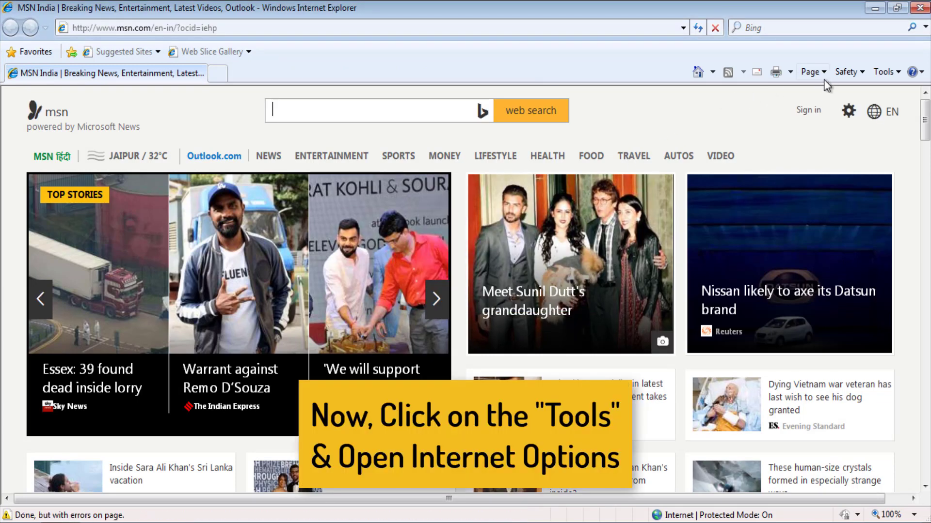
# - Set a blank home page in Internet Options and accept the temporary files and history settings as they are
pyautogui.click(892, 72)
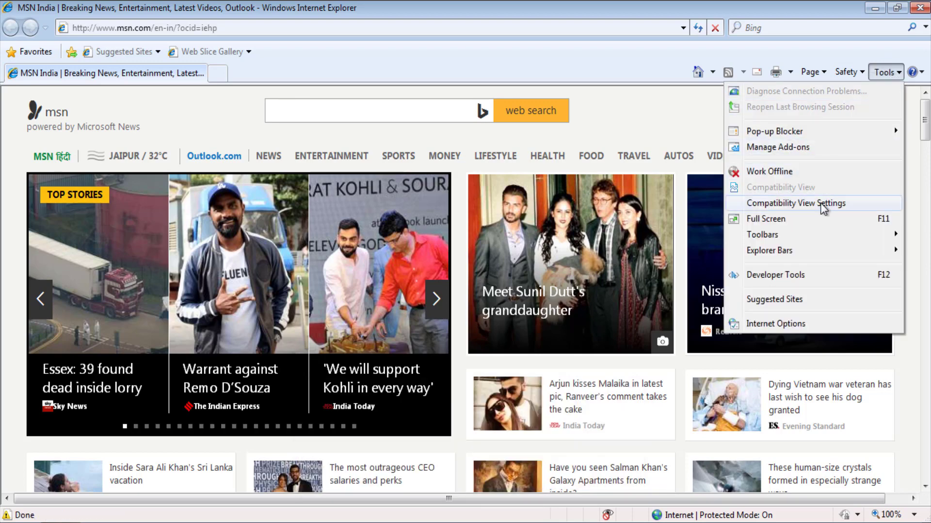
pyautogui.click(772, 324)
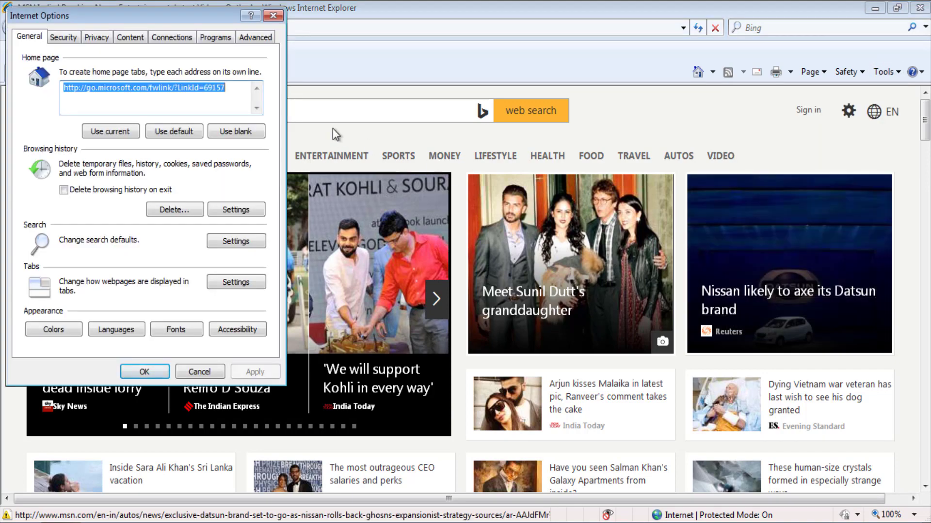
pyautogui.click(231, 132)
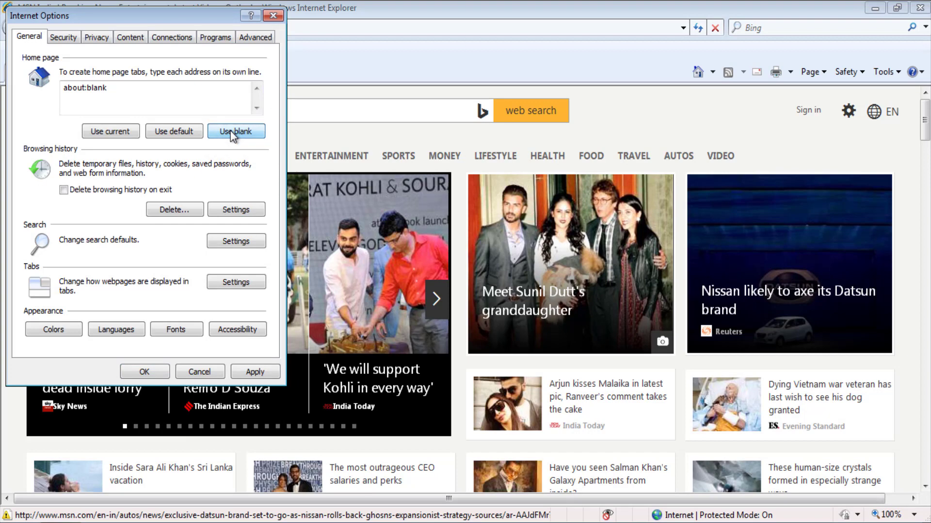
pyautogui.click(245, 215)
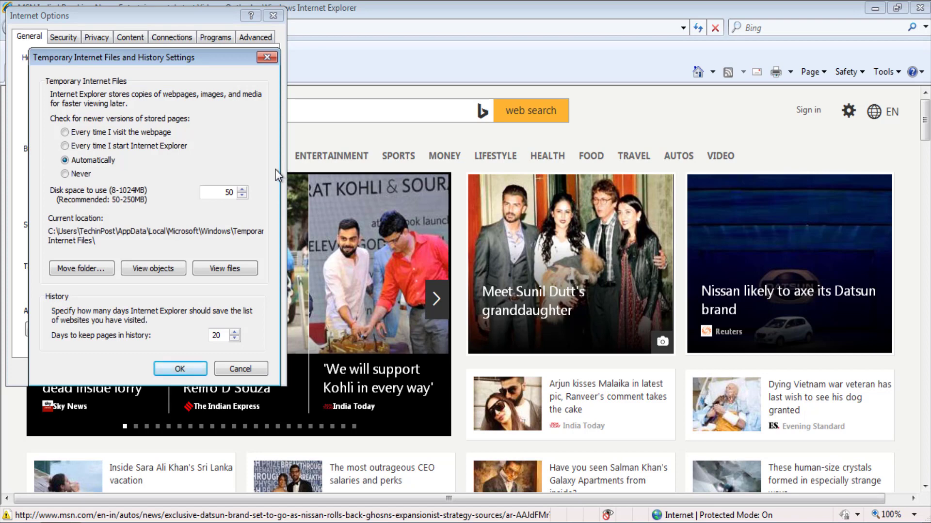
pyautogui.click(180, 366)
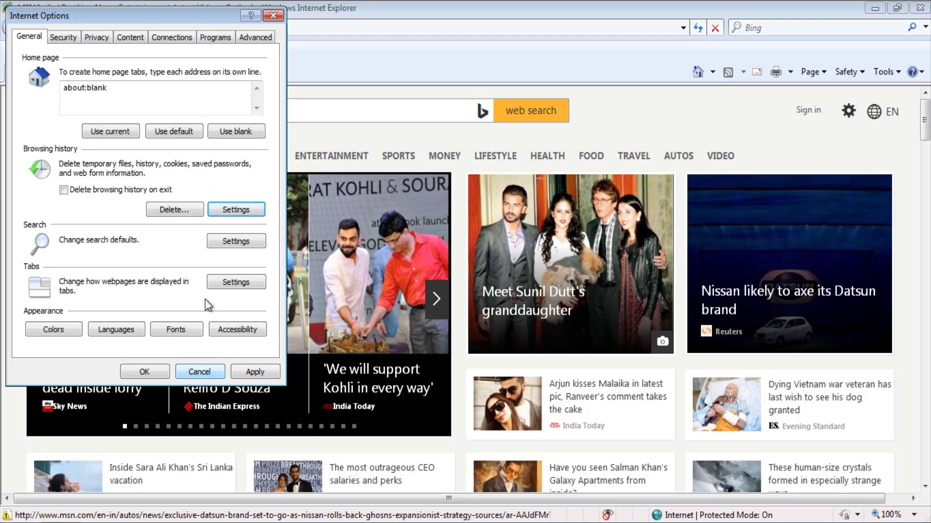
# - Delete the browsing history with form data, passwords and InPrivate Filtering data added to the selected items, preserving Favorites website data
pyautogui.click(181, 210)
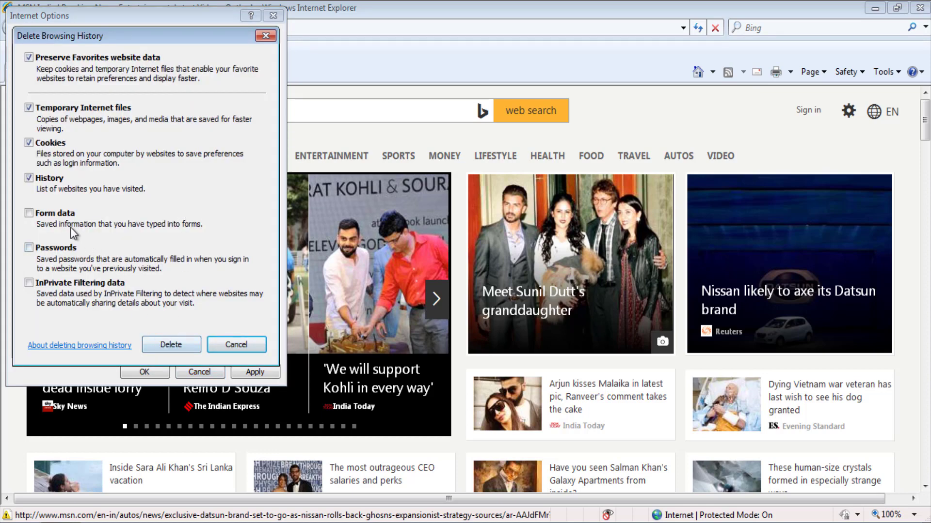
pyautogui.click(62, 216)
pyautogui.click(68, 250)
pyautogui.click(71, 285)
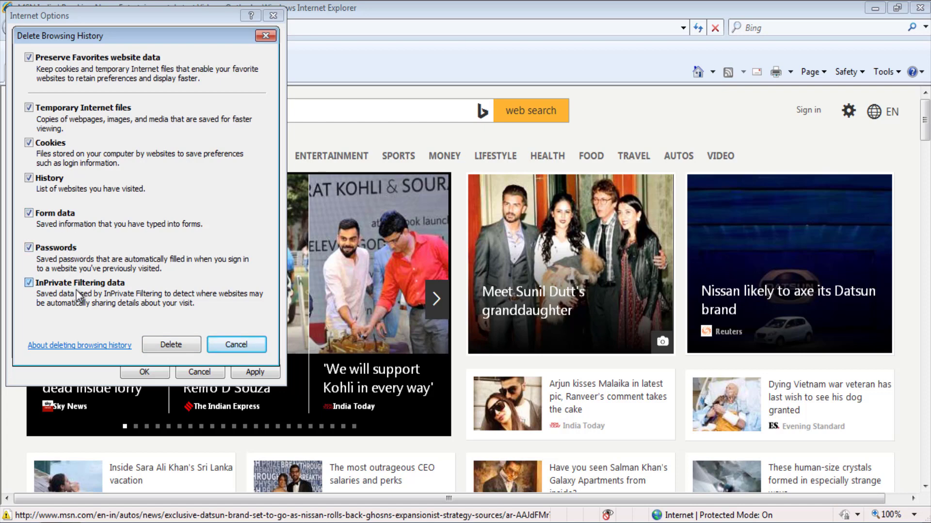
pyautogui.click(171, 345)
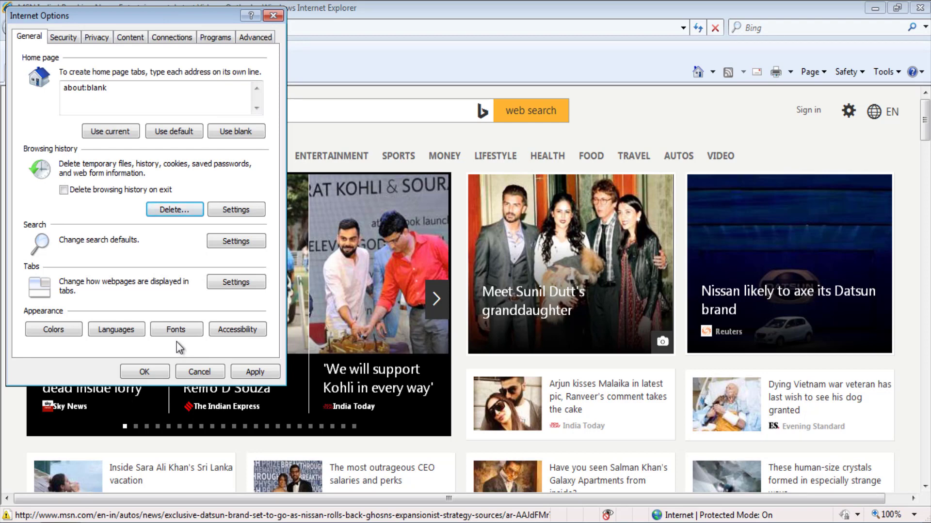
# - Restore the advanced settings and reset Internet Explorer with the option to delete personal settings enabled
pyautogui.click(255, 37)
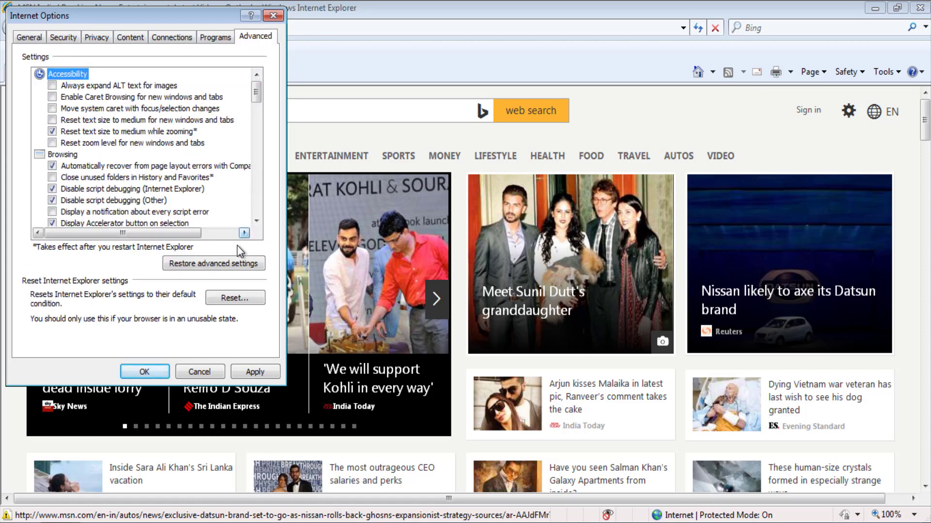
pyautogui.click(237, 268)
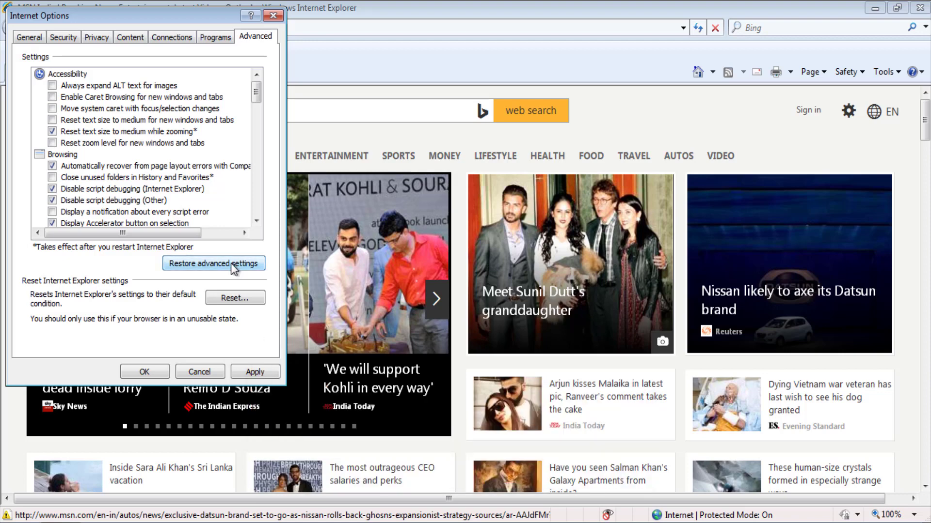
pyautogui.click(231, 292)
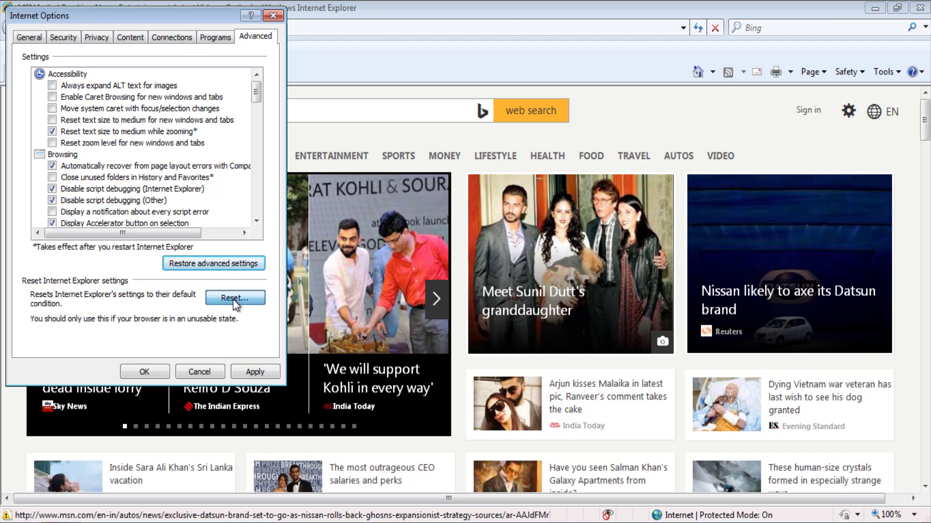
pyautogui.click(49, 154)
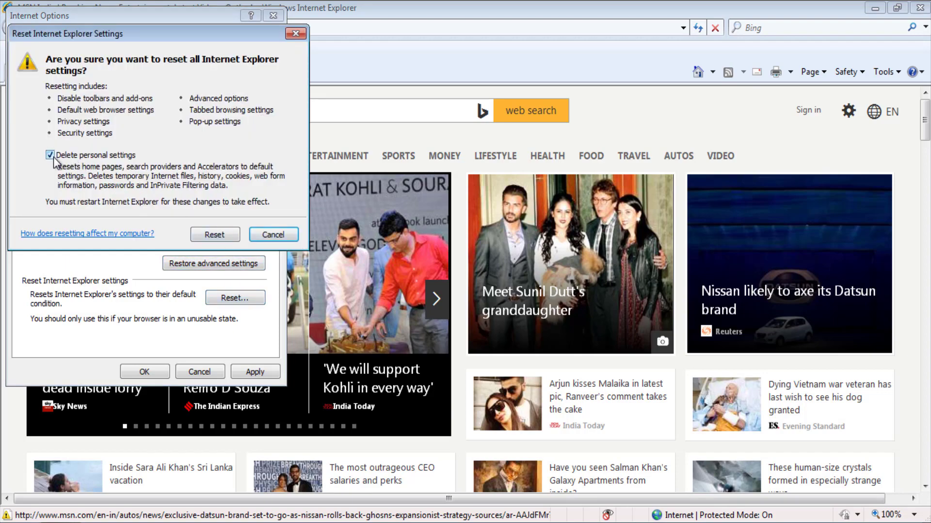
pyautogui.click(228, 237)
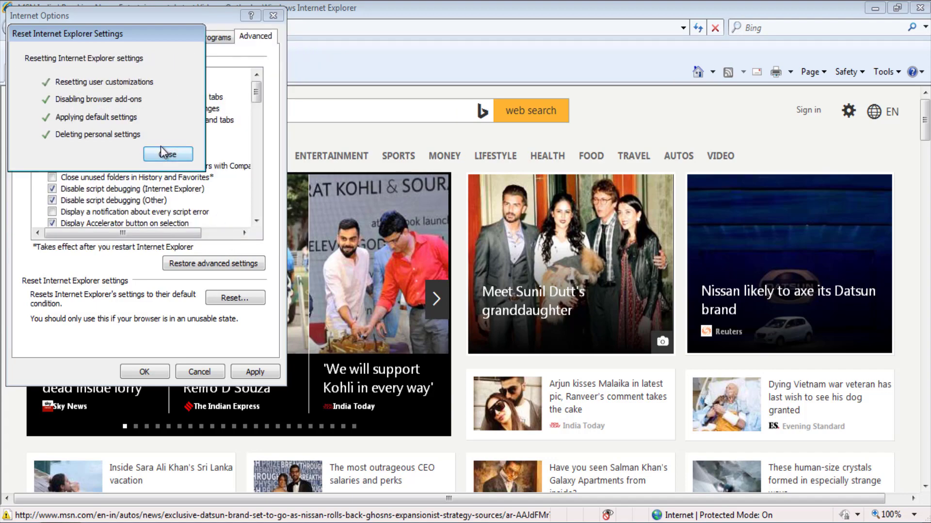
# - Dismiss the reset report and the restart notice, and close Internet Explorer
pyautogui.click(167, 155)
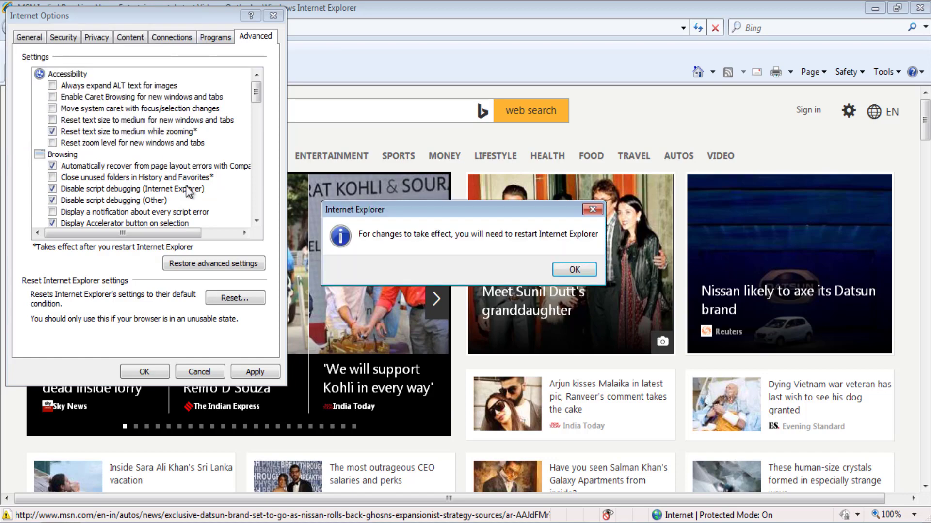
pyautogui.click(572, 269)
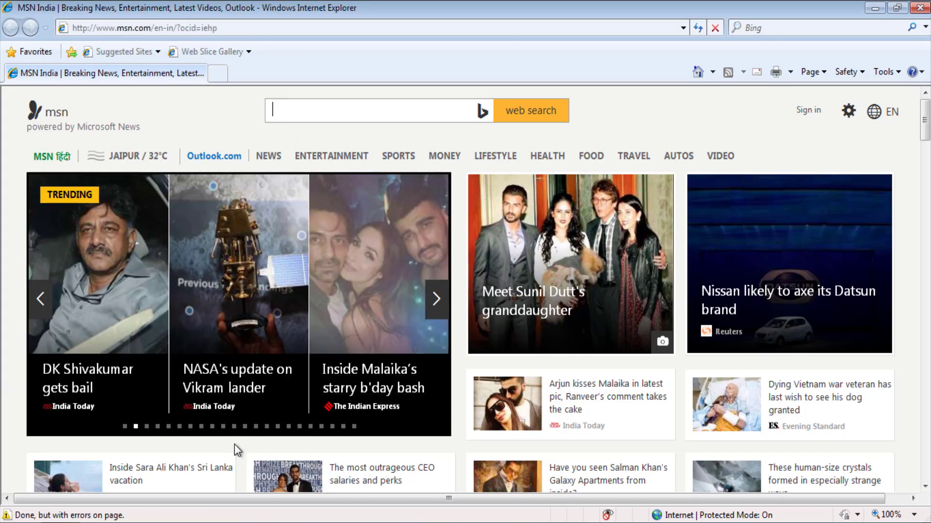
pyautogui.click(919, 7)
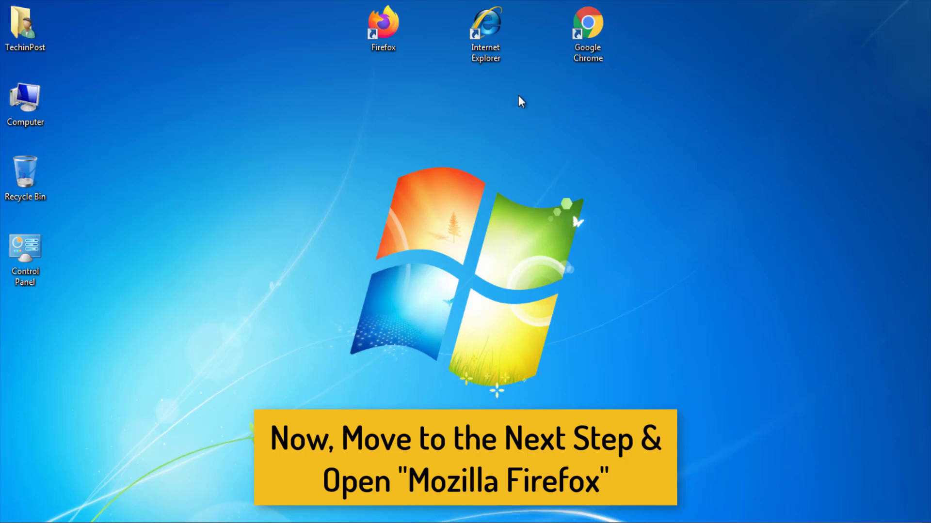
# - Open Firefox, decline making it the default browser, and go to the about:support page
pyautogui.doubleClick(391, 32)
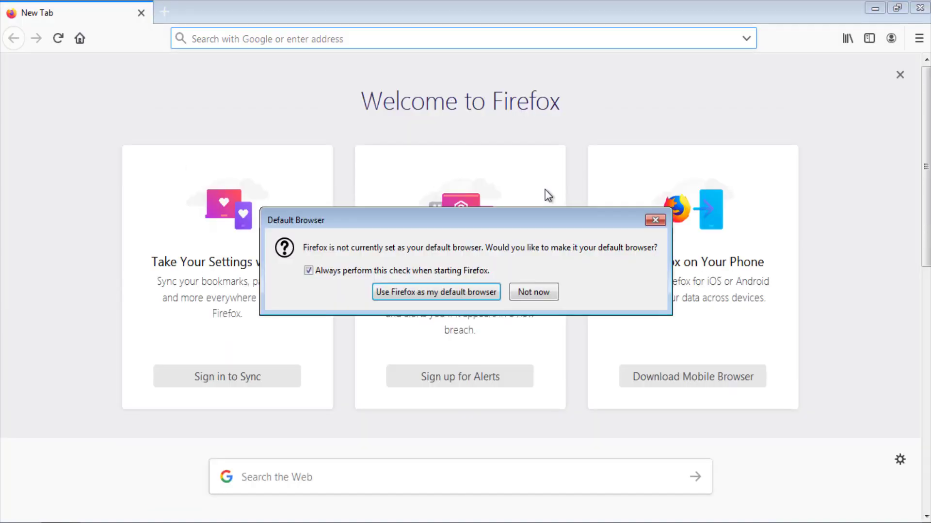
pyautogui.click(525, 294)
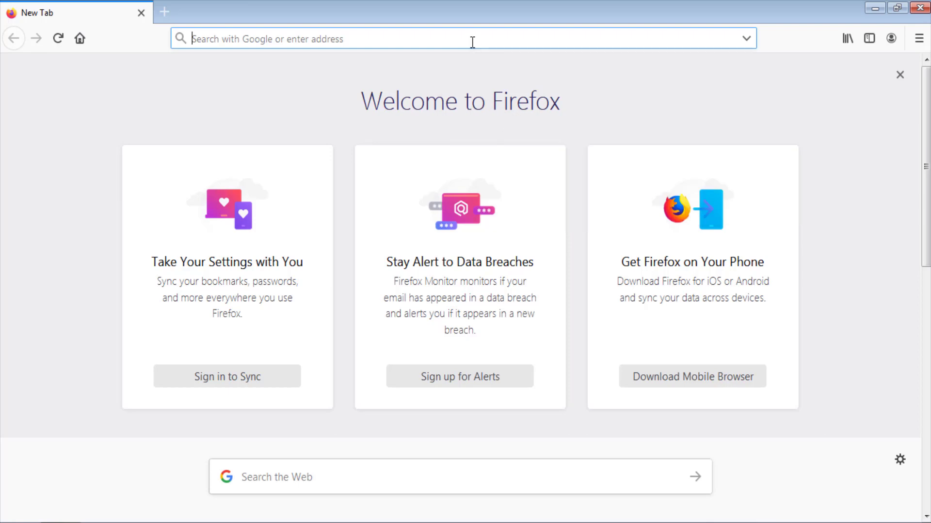
pyautogui.write('abour')
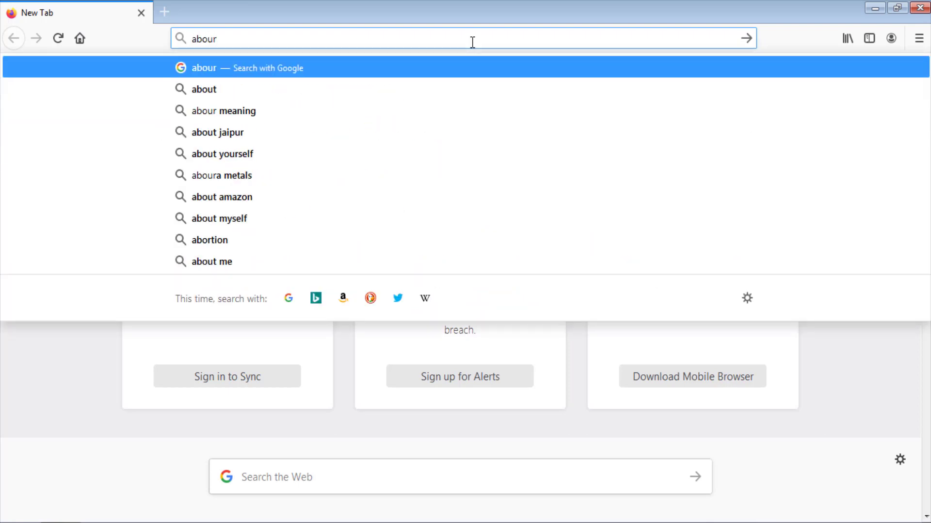
pyautogui.press('BackSpace')
pyautogui.write('t:')
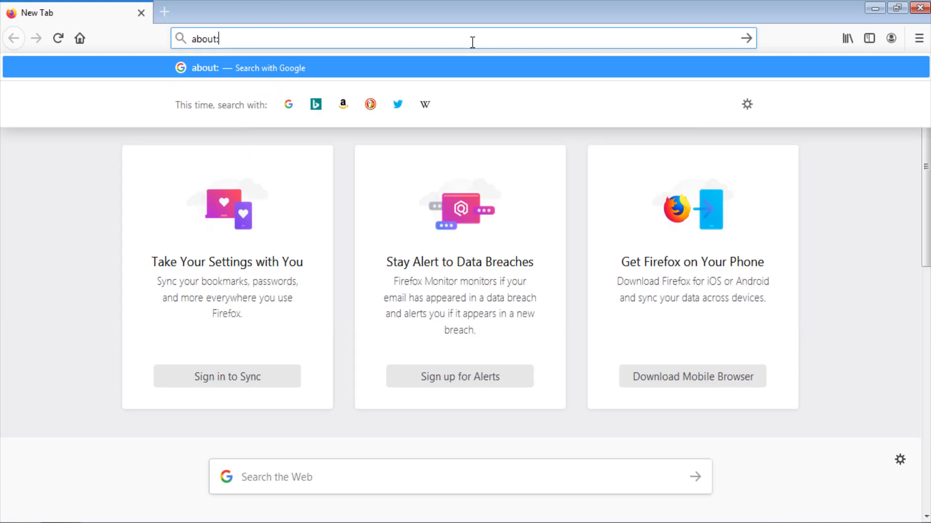
pyautogui.write('suppor')
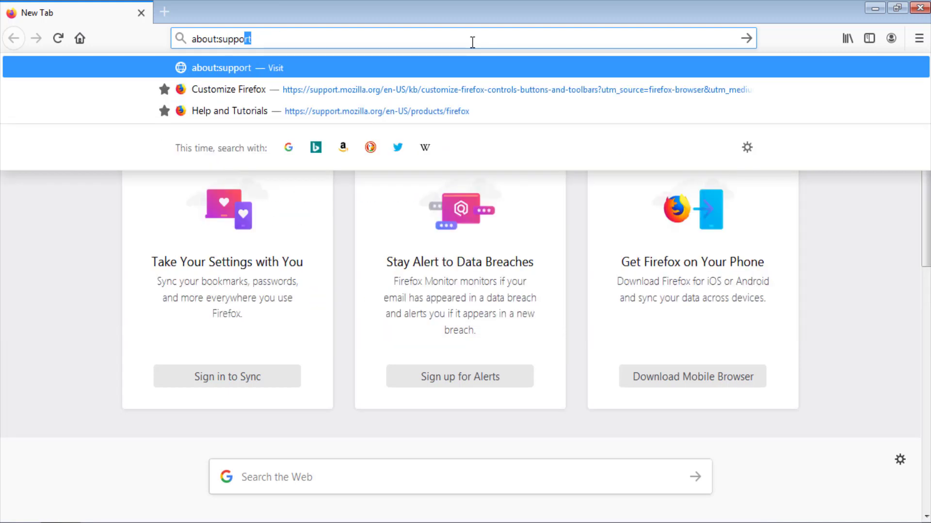
pyautogui.write('t')
pyautogui.press('Return')
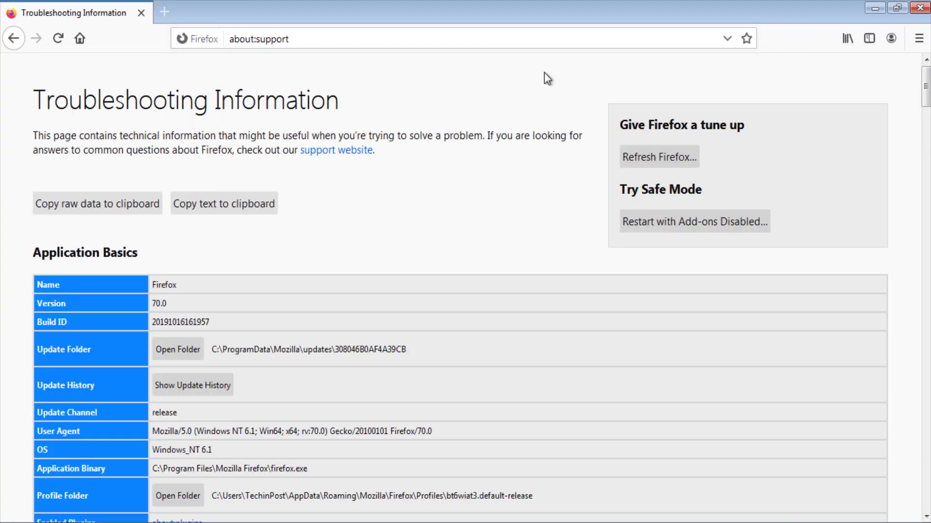
# - Refresh Firefox to its default settings, finish the import wizard, and close the mozilla.org privacy tab
pyautogui.click(667, 156)
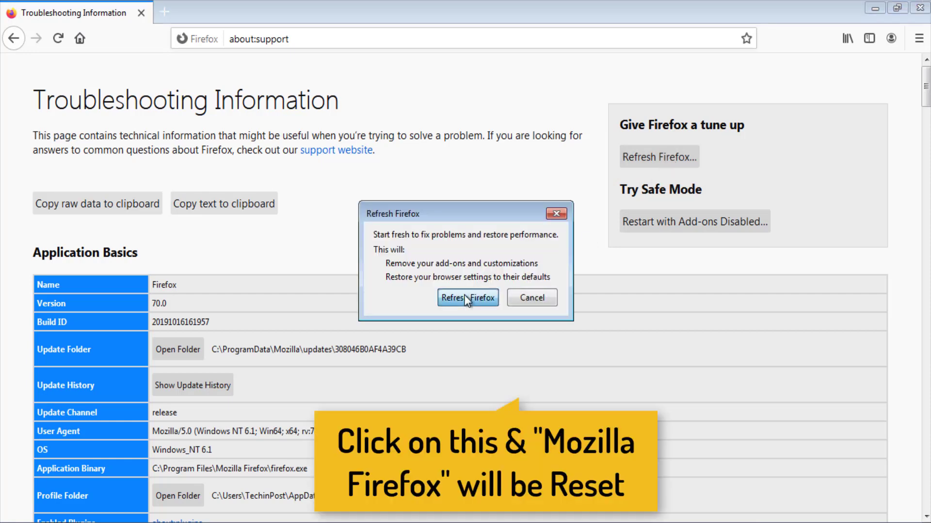
pyautogui.click(467, 299)
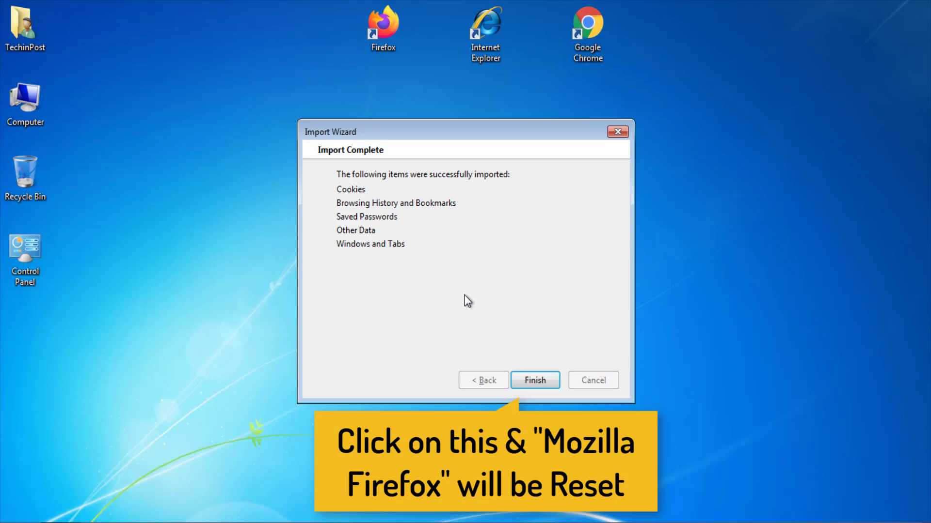
pyautogui.click(531, 378)
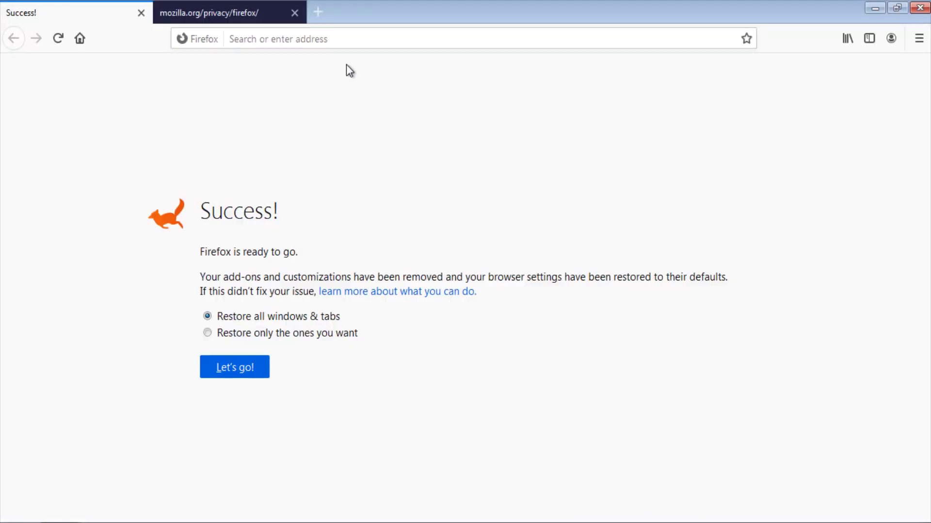
pyautogui.click(295, 13)
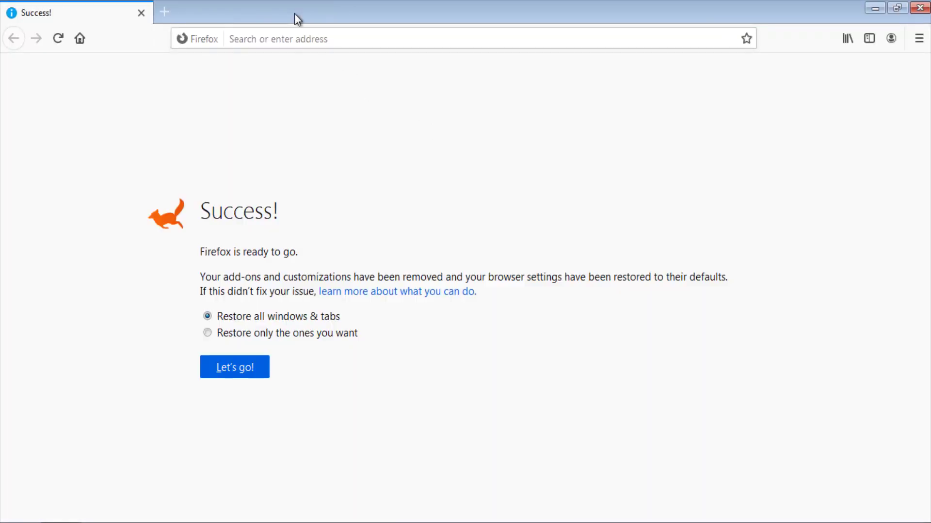
# - Choose Google as the default search engine in the Firefox Options
pyautogui.click(918, 38)
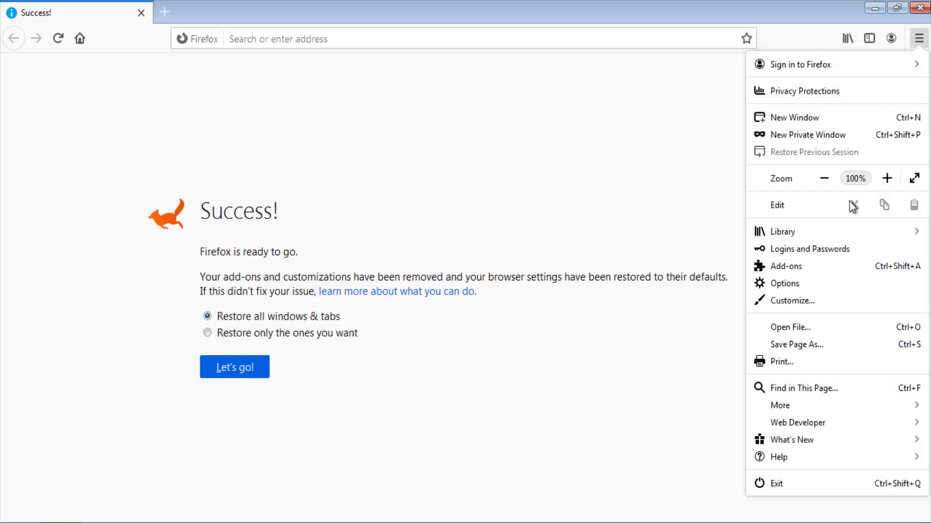
pyautogui.click(784, 284)
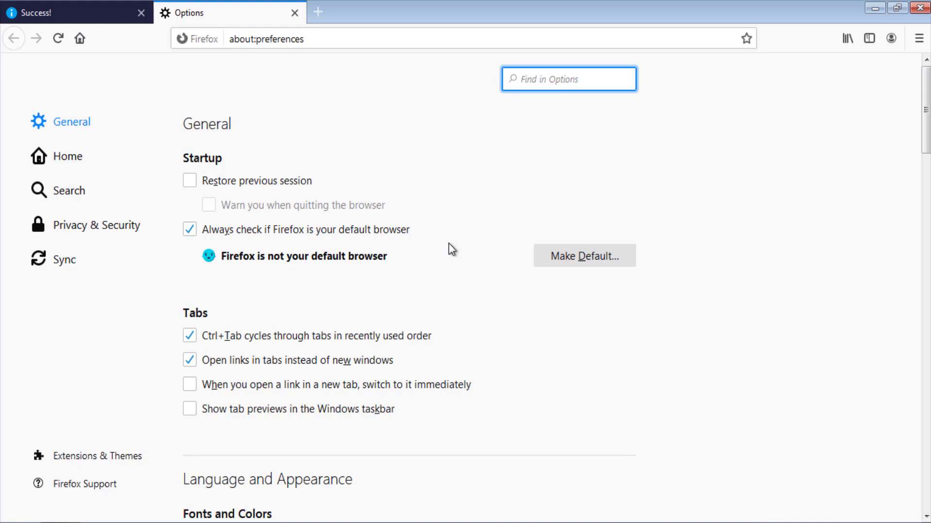
pyautogui.scroll(-3, 449, 243)
pyautogui.scroll(-13, 449, 244)
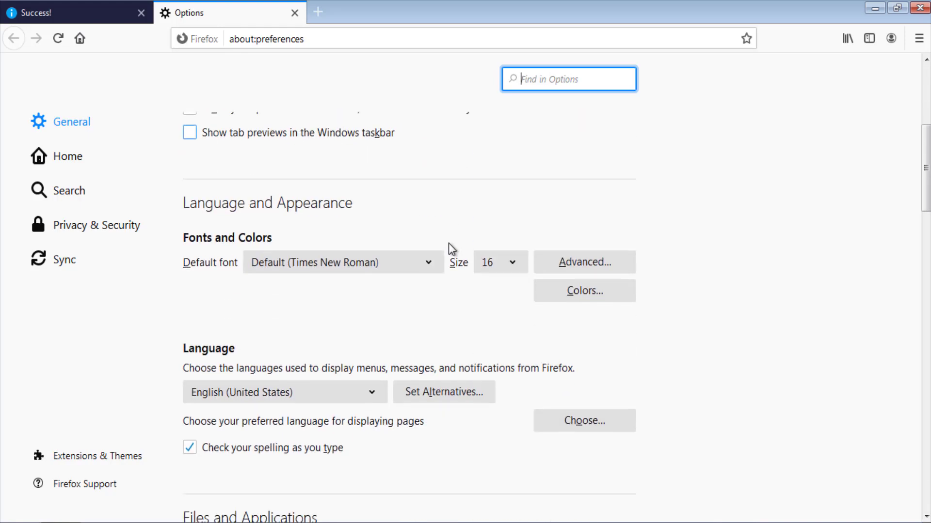
pyautogui.scroll(2, 448, 243)
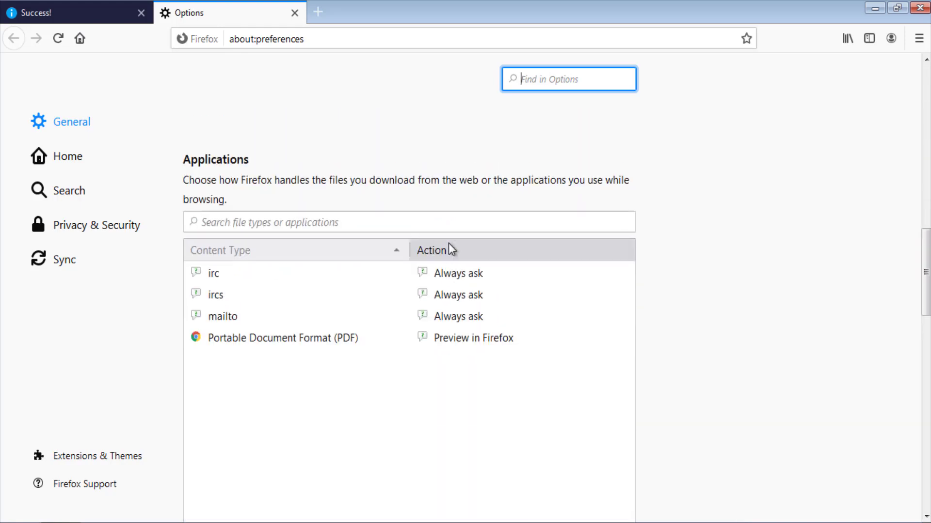
pyautogui.scroll(-9, 449, 242)
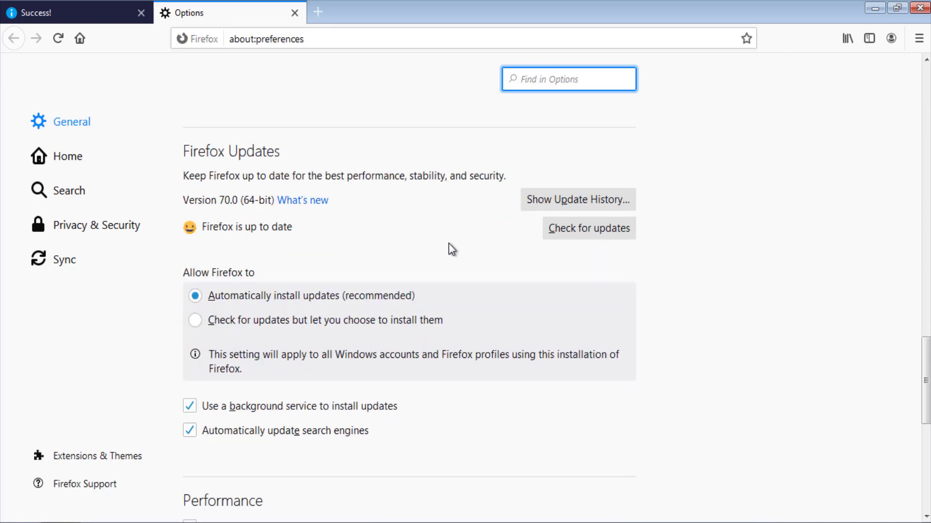
pyautogui.scroll(-7, 449, 242)
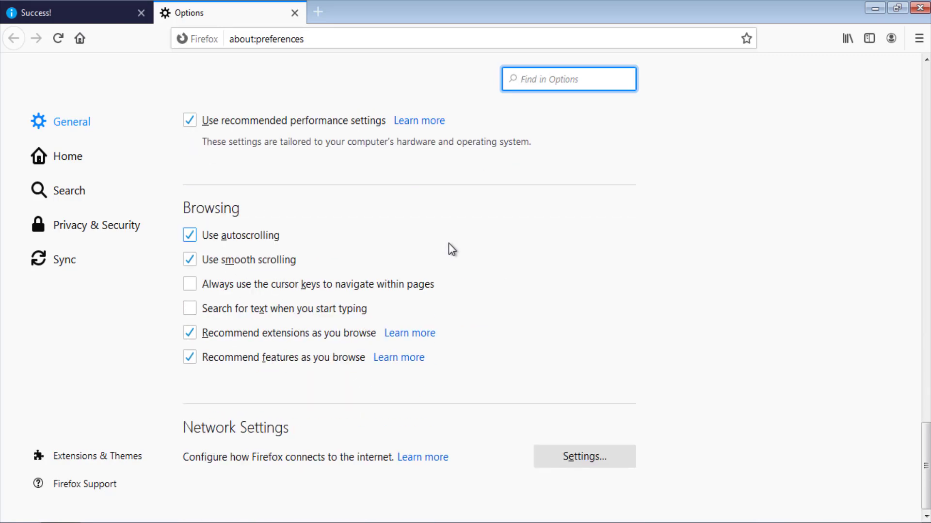
pyautogui.click(75, 162)
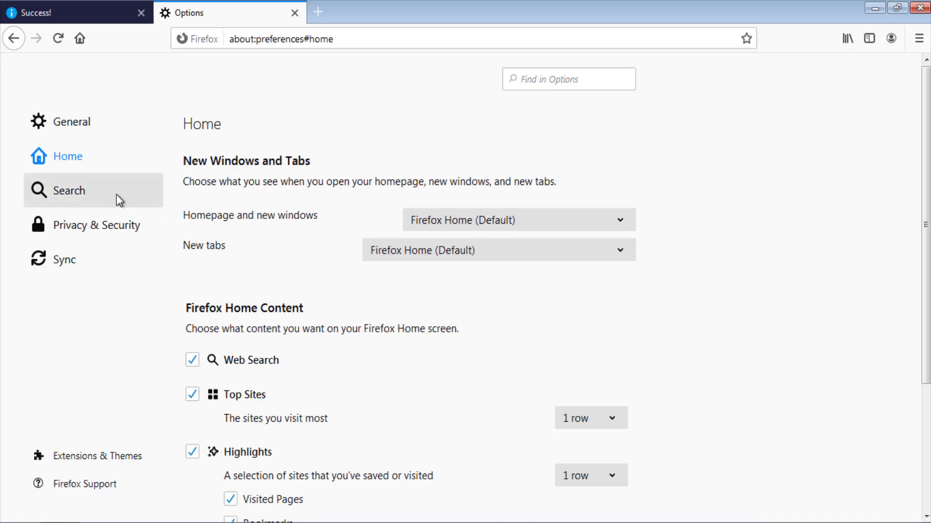
pyautogui.click(99, 196)
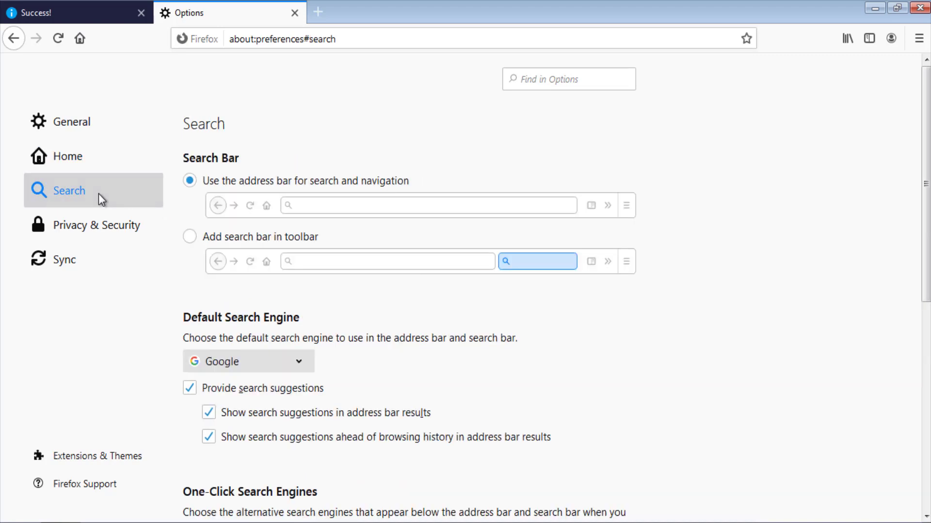
pyautogui.scroll(-4, 281, 301)
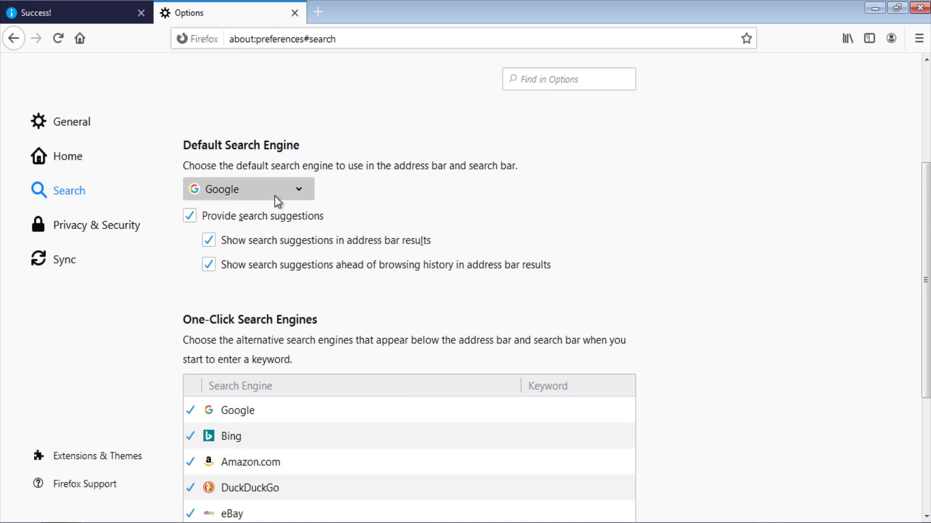
pyautogui.click(277, 199)
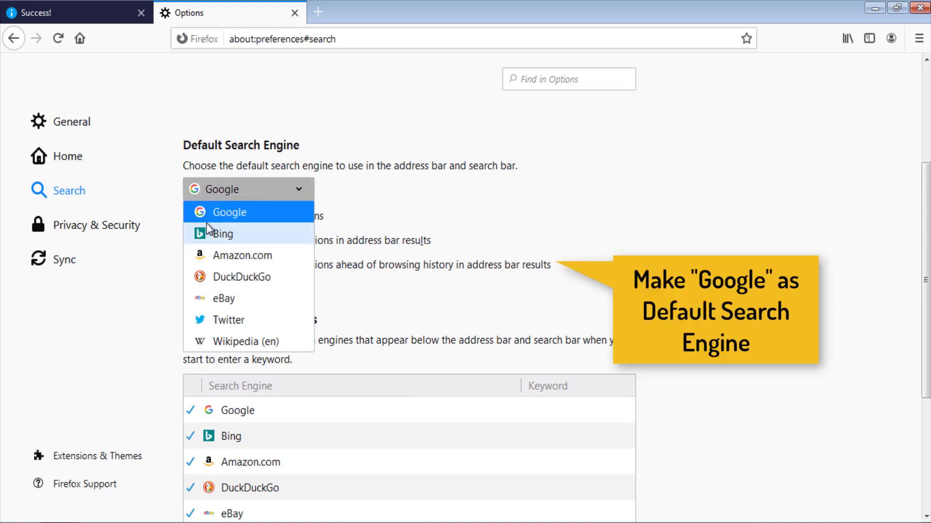
pyautogui.click(219, 213)
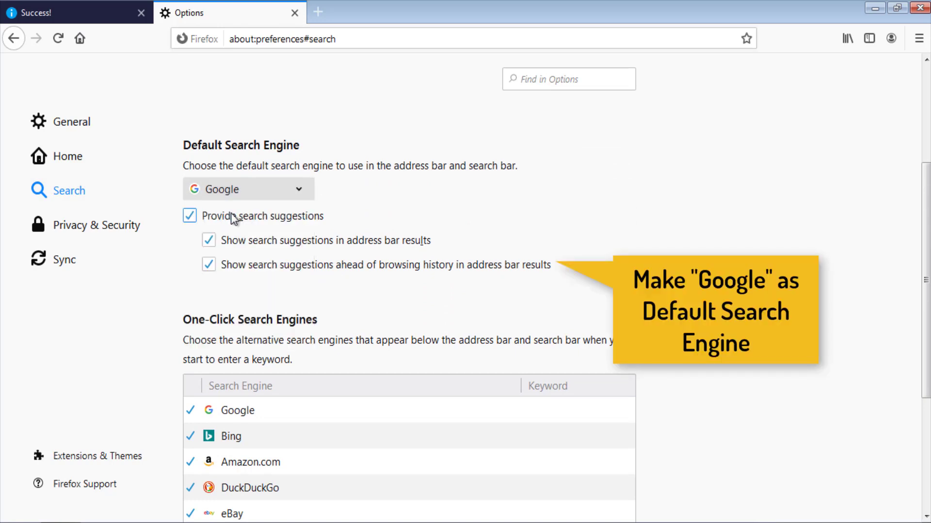
# - Remove Wikipedia (en), Twitter, eBay, DuckDuckGo, Amazon.com and Bing from the one-click search engines, keeping only Google
pyautogui.scroll(-4, 310, 243)
pyautogui.click(276, 394)
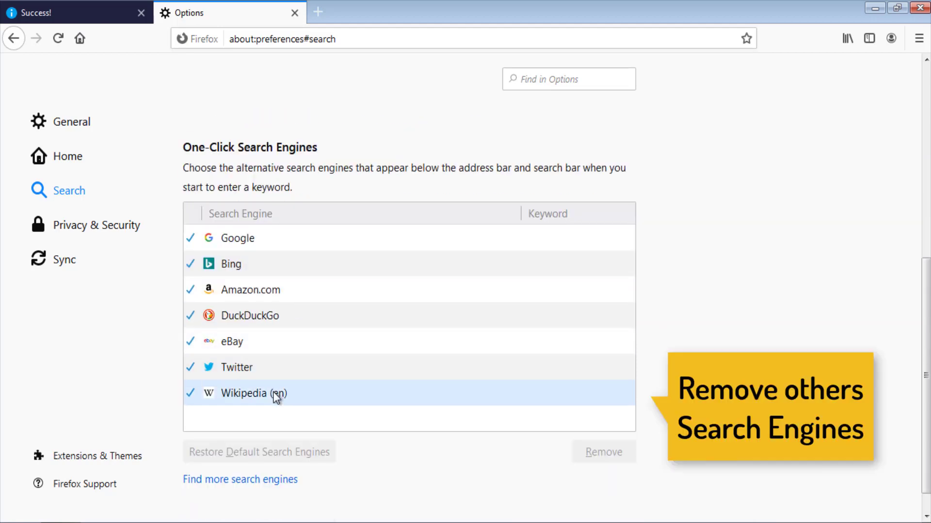
pyautogui.click(364, 392)
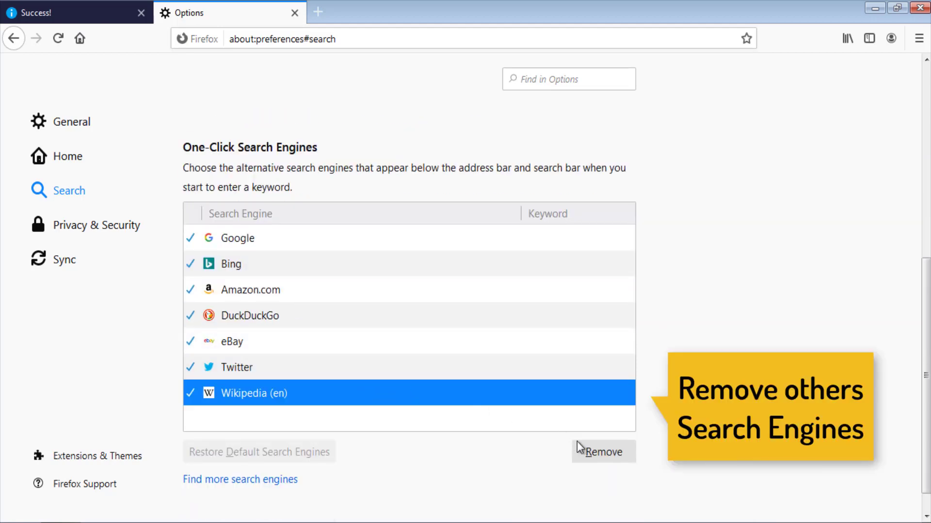
pyautogui.click(593, 451)
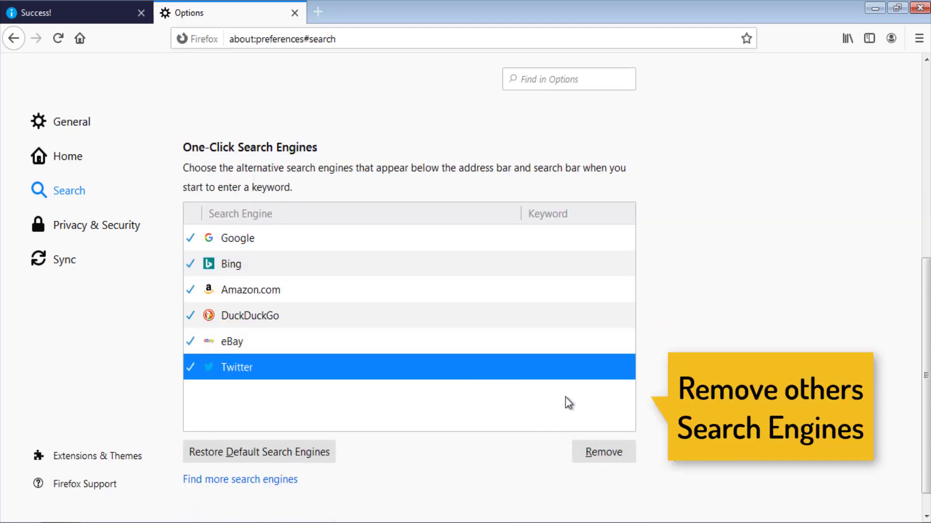
pyautogui.click(603, 459)
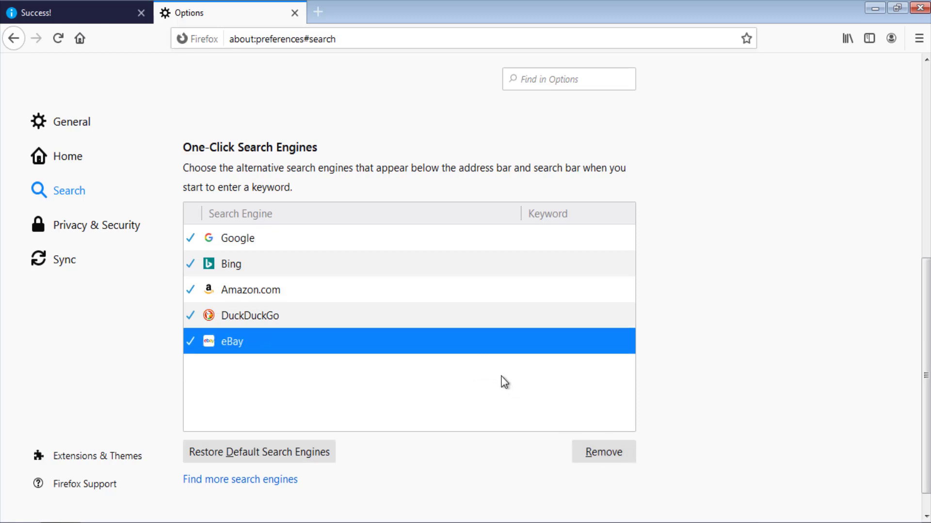
pyautogui.click(599, 455)
pyautogui.click(615, 455)
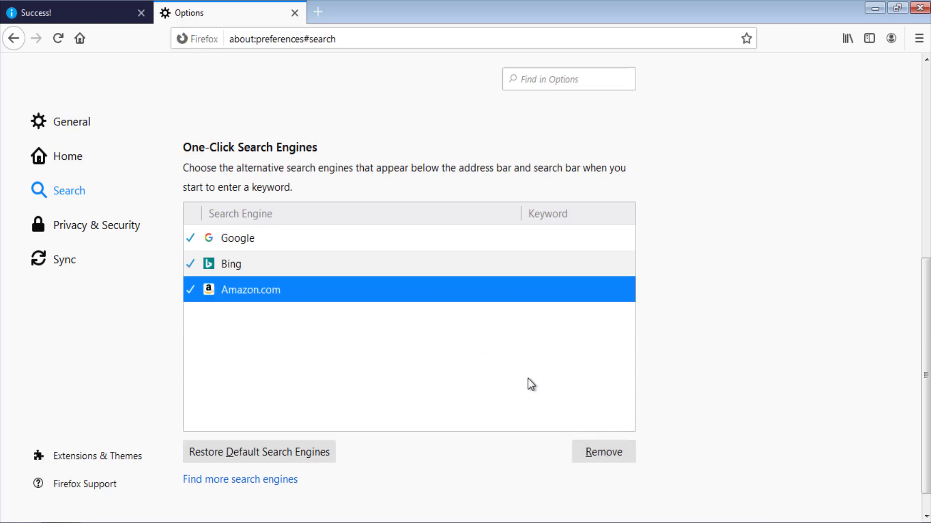
pyautogui.click(614, 457)
pyautogui.click(616, 454)
pyautogui.scroll(-1, 664, 386)
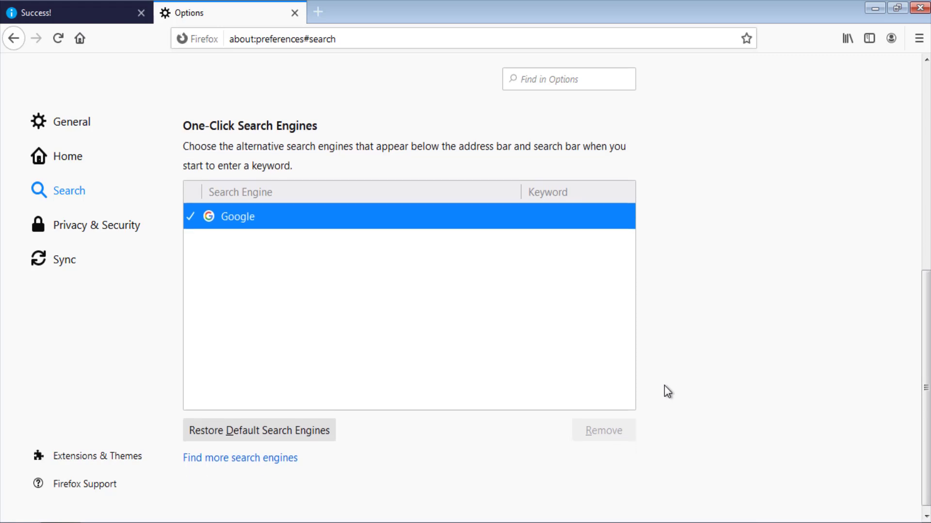
# - Clear Firefox's cookies, site data and cached web content in the privacy settings, and close the browser with all its tabs
pyautogui.scroll(5, 659, 392)
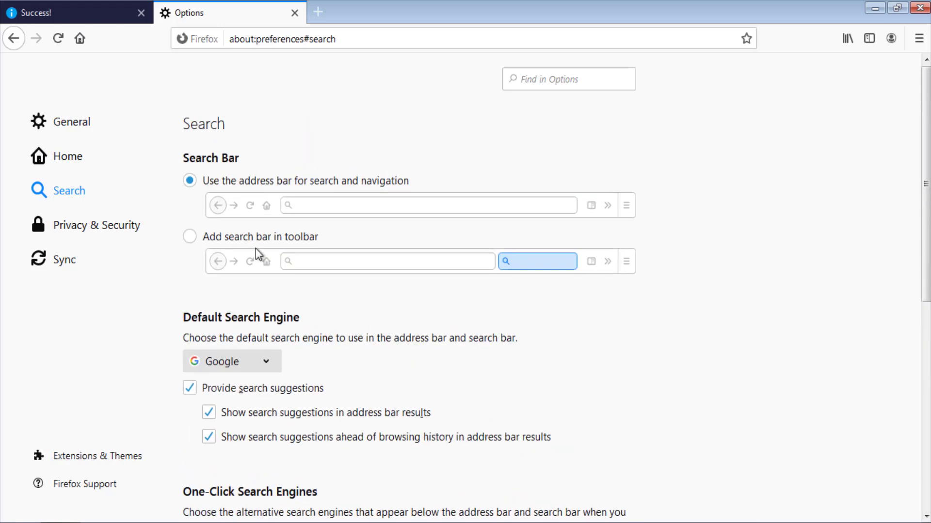
pyautogui.click(114, 221)
pyautogui.scroll(-15, 364, 302)
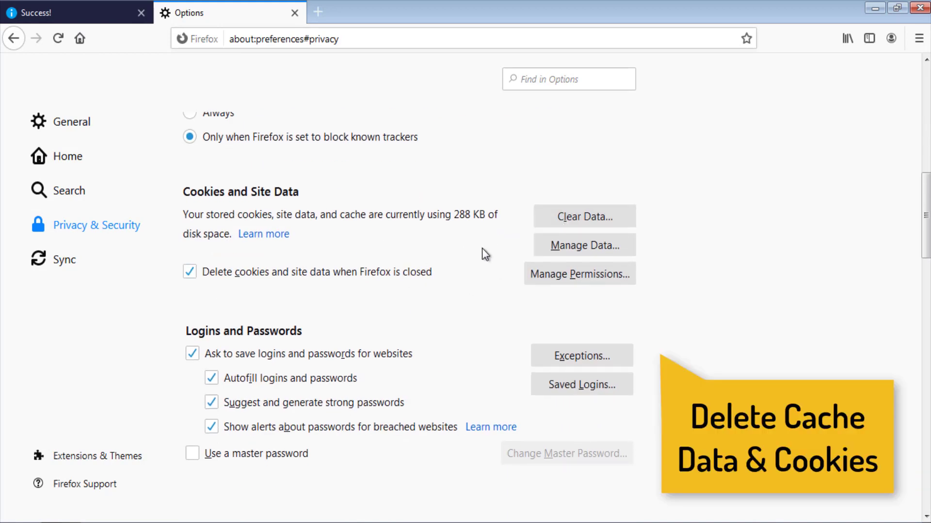
pyautogui.click(567, 221)
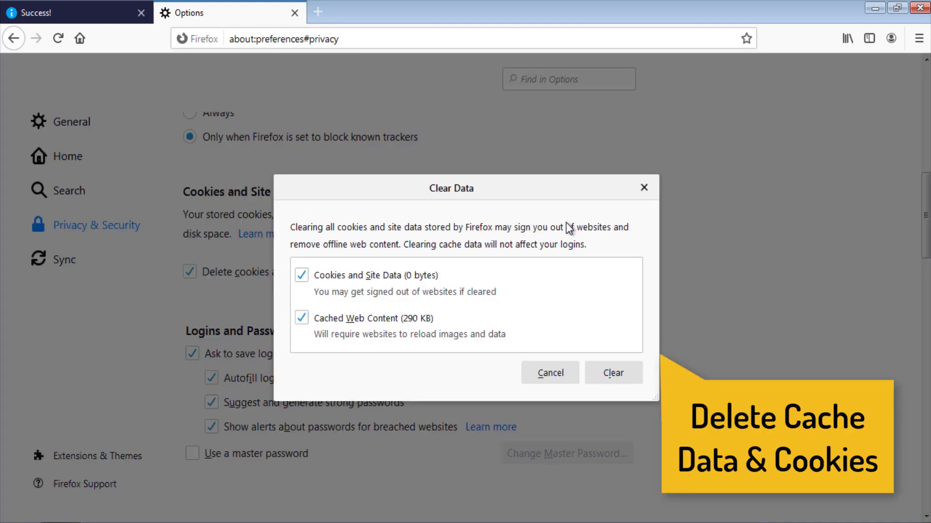
pyautogui.click(595, 375)
pyautogui.click(428, 283)
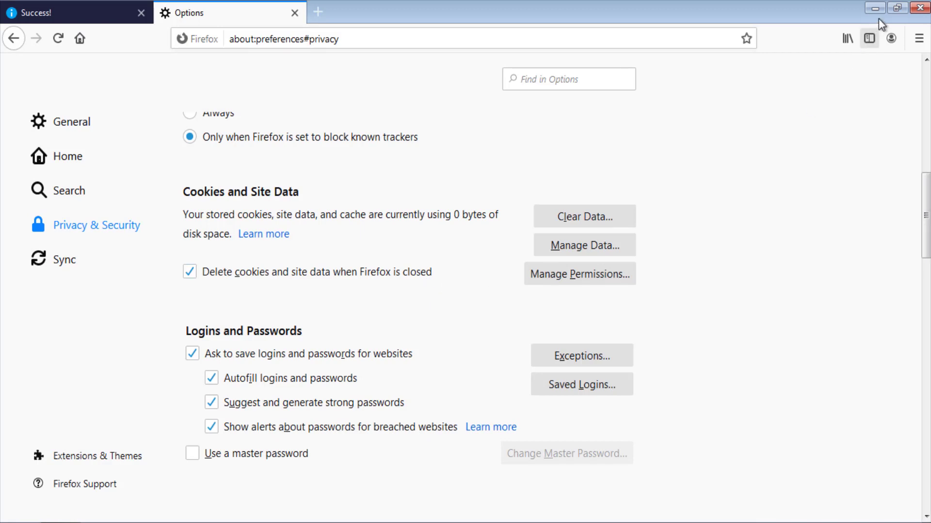
pyautogui.click(917, 10)
pyautogui.click(440, 293)
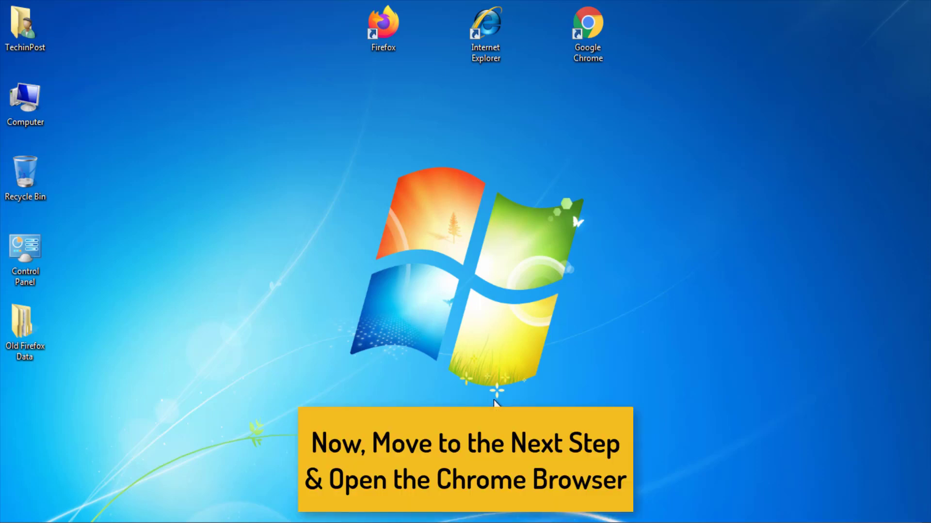
# - Open Google Chrome and search Google for "ccleaner download"
pyautogui.doubleClick(602, 34)
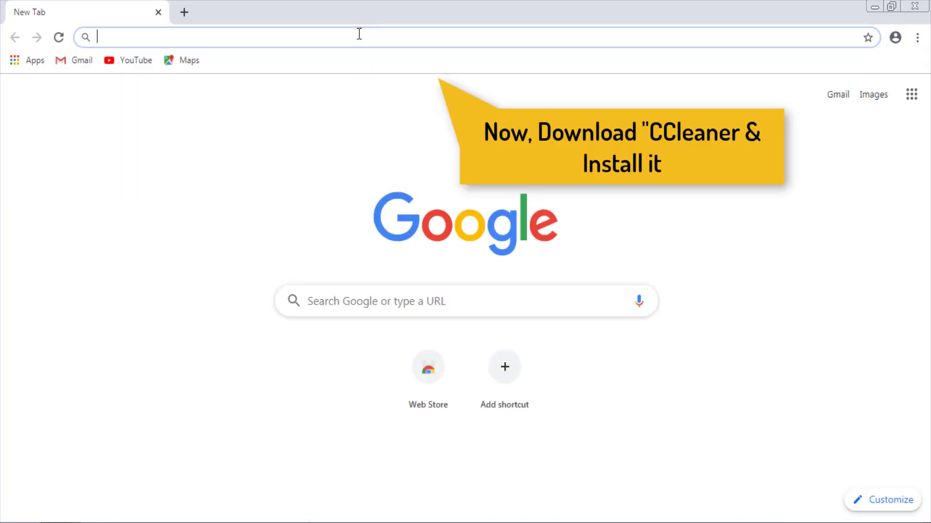
pyautogui.write('cc')
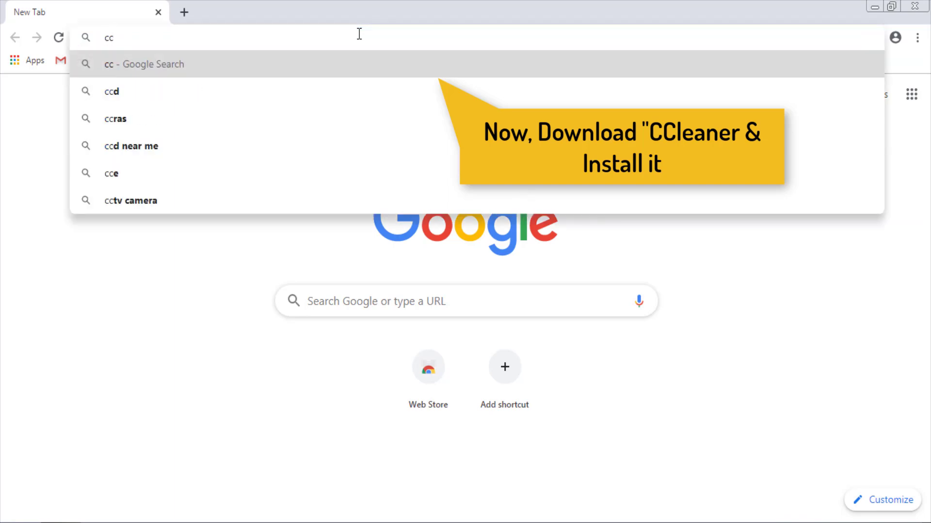
pyautogui.write('lear')
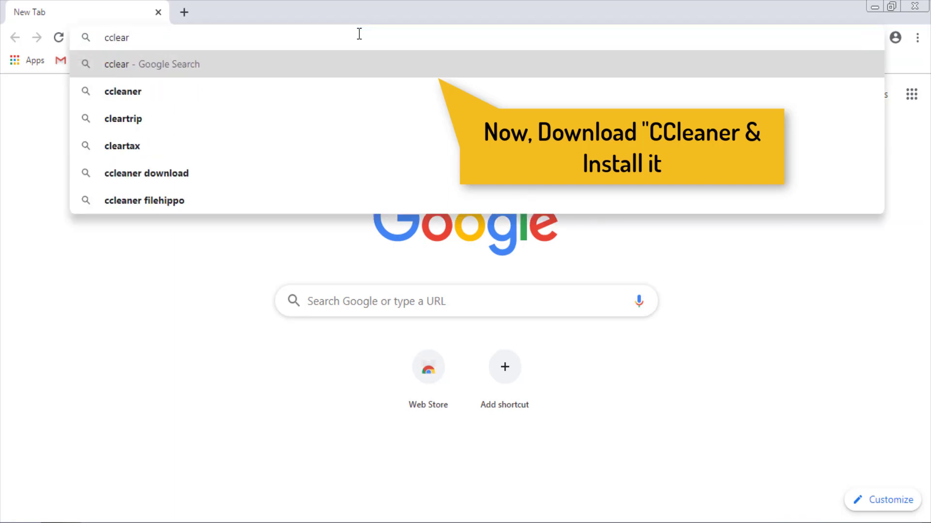
pyautogui.press('Down')
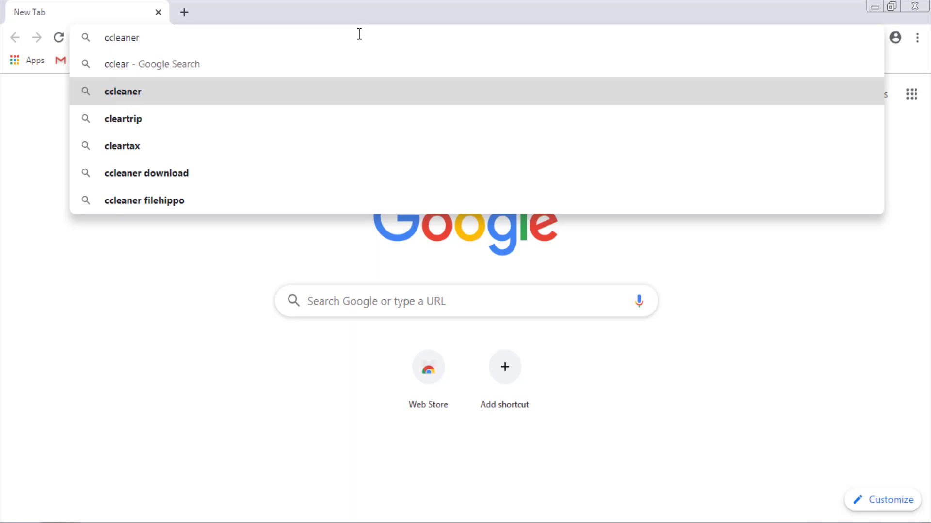
pyautogui.write('downloa')
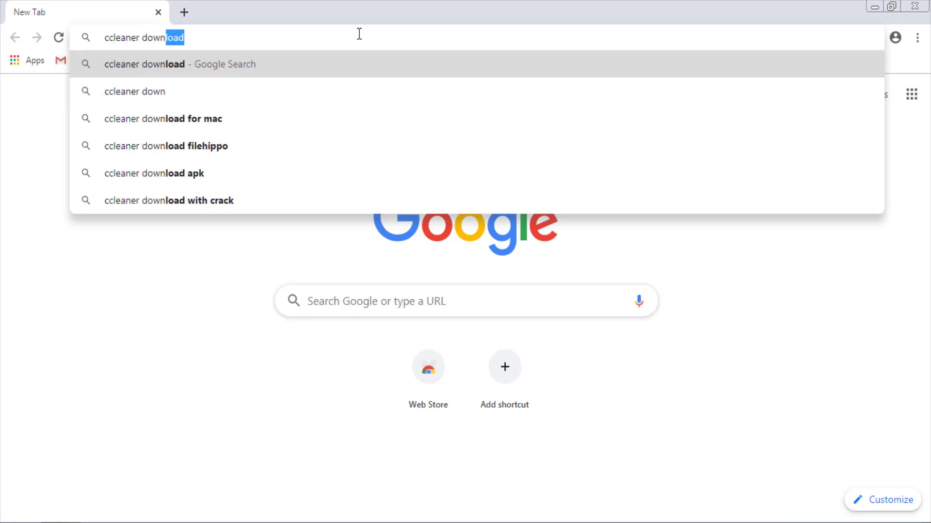
pyautogui.write('d')
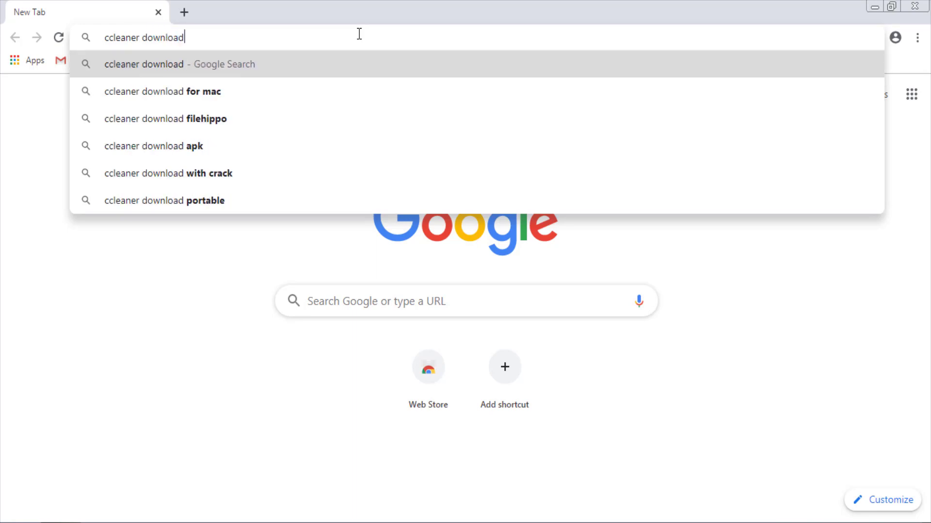
pyautogui.press('Return')
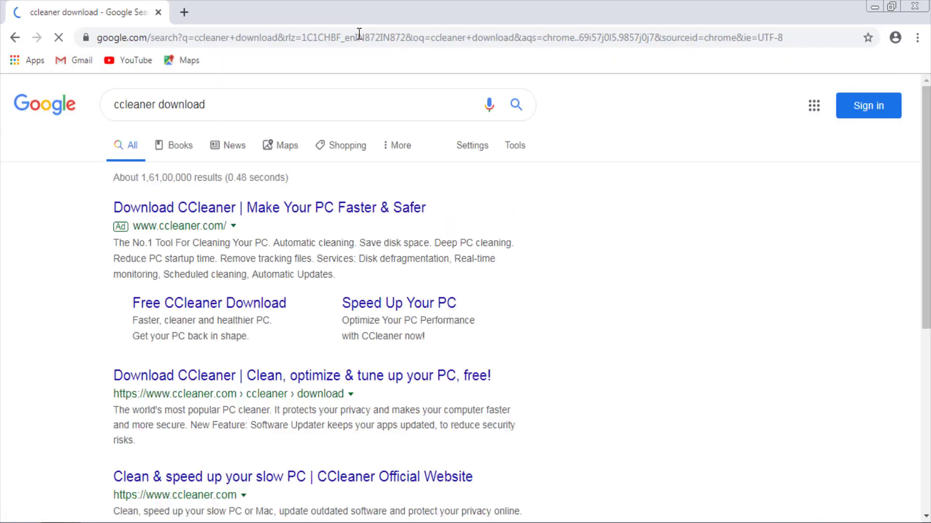
# - Open the official ccleaner.com download page from the search results and download the free version of CCleaner
pyautogui.click(264, 380)
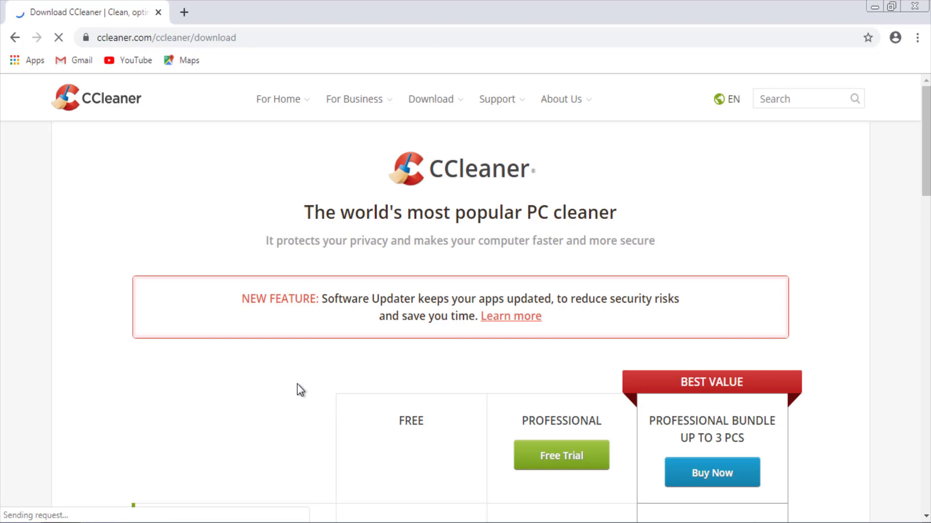
pyautogui.scroll(-2, 377, 398)
pyautogui.scroll(-15, 381, 402)
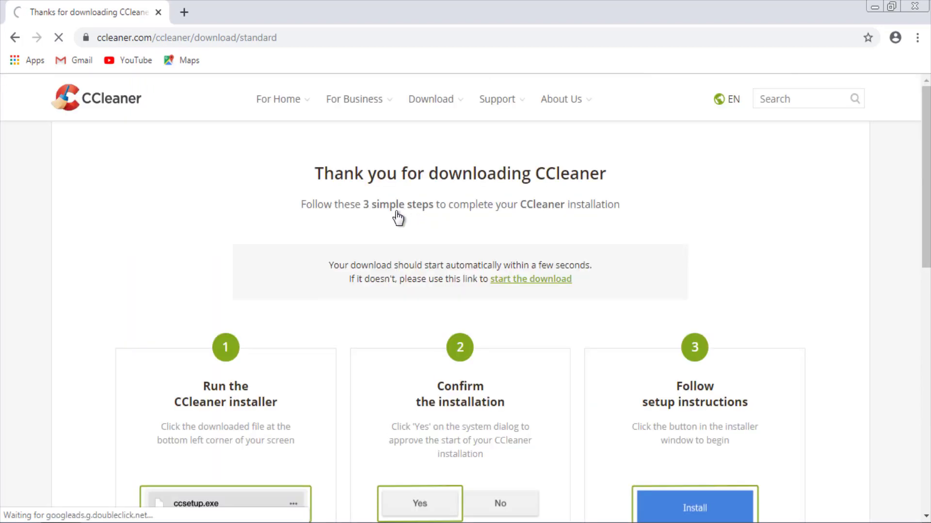
pyautogui.scroll(-5, 269, 239)
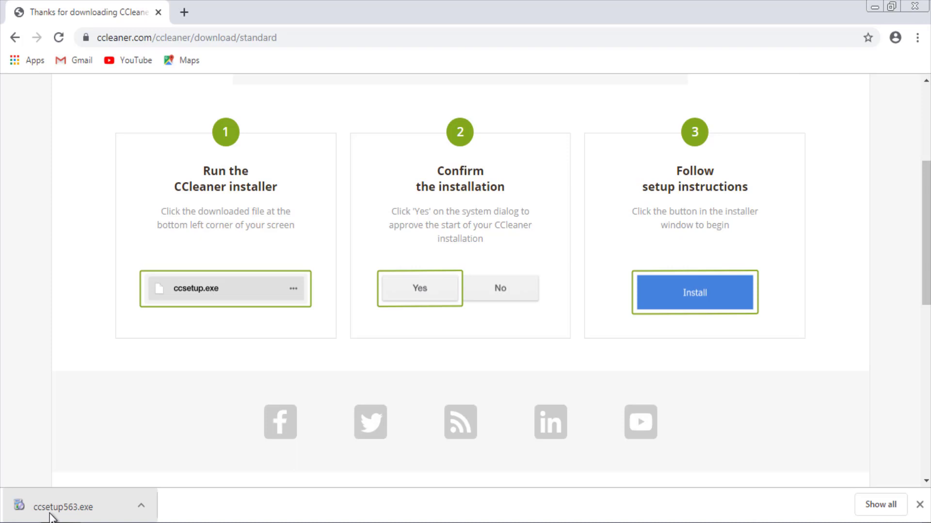
# - Run ccsetup563.exe, allow it to make changes, and install CCleaner with the Start Menu shortcuts option unchecked
pyautogui.click(63, 506)
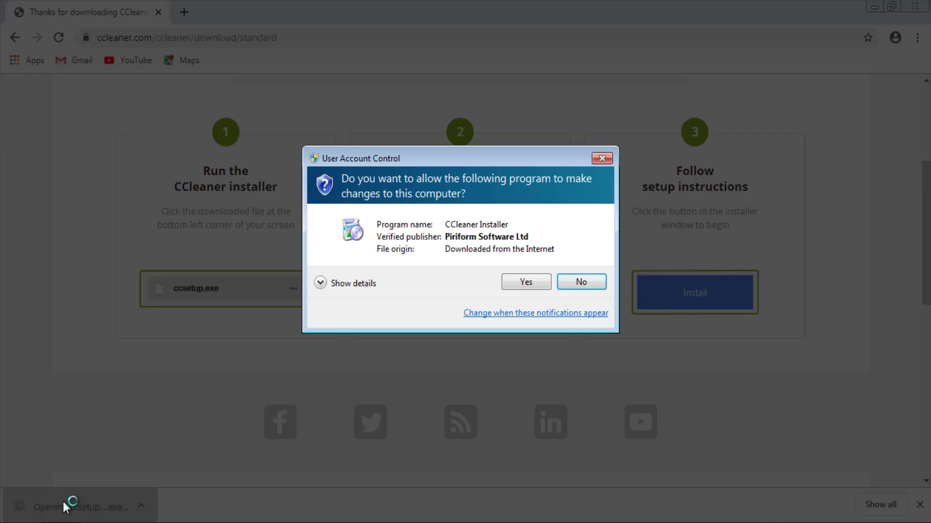
pyautogui.click(521, 282)
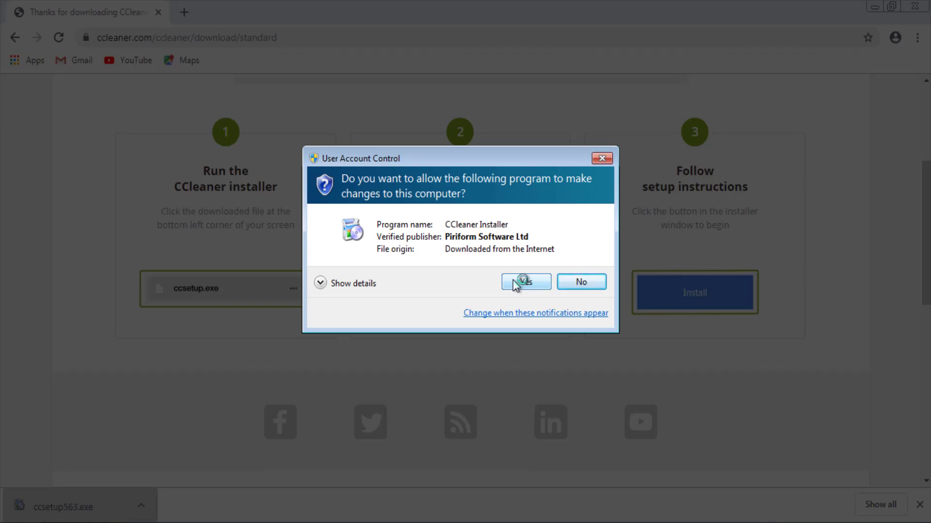
pyautogui.click(515, 283)
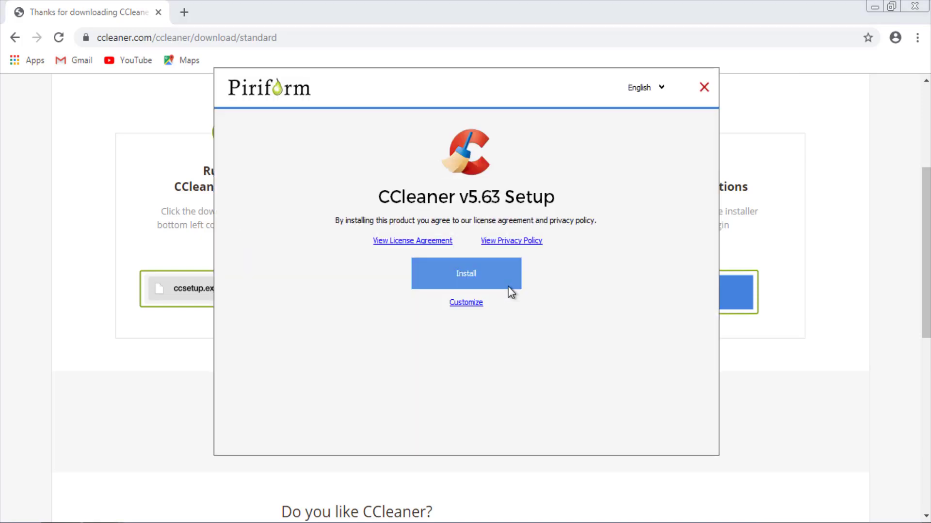
pyautogui.click(459, 305)
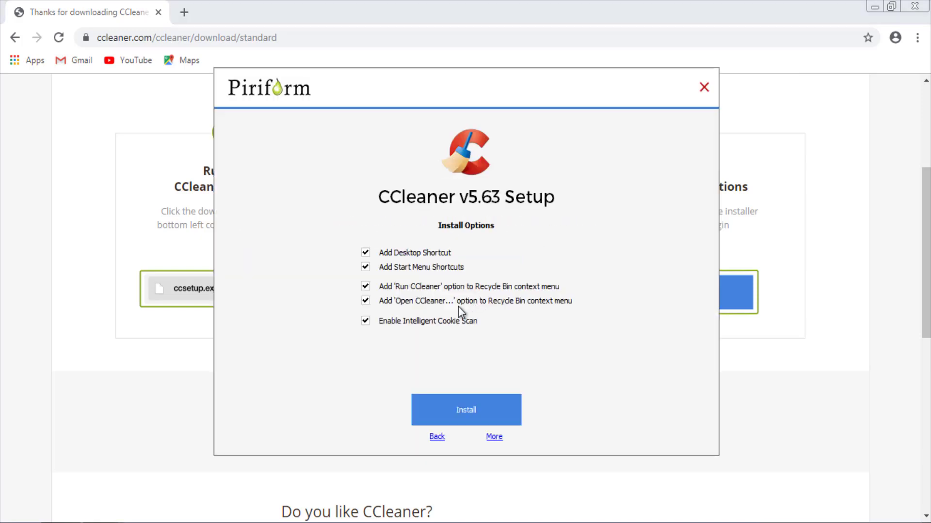
pyautogui.click(366, 267)
pyautogui.click(464, 412)
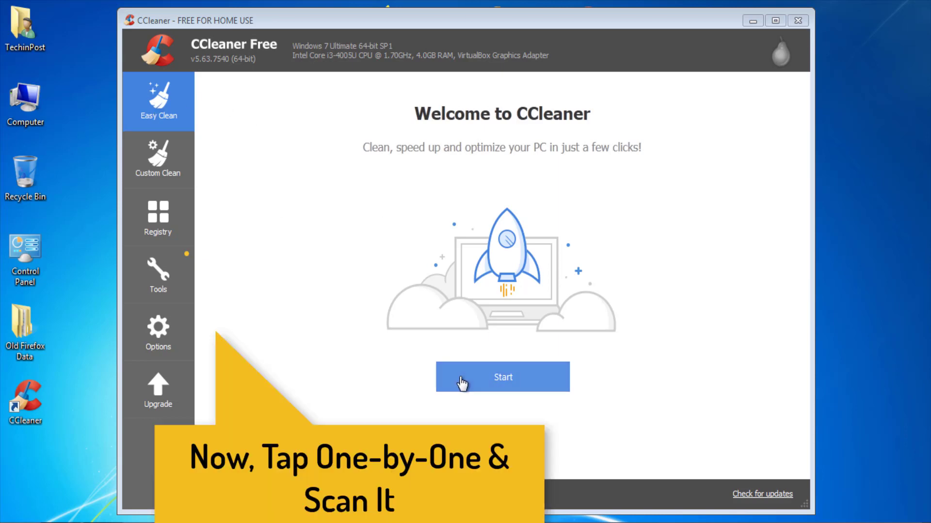
# - Analyze and clean all trackers and junk with Easy Clean, and run Custom Clean twice on the preselected Windows items
pyautogui.click(516, 378)
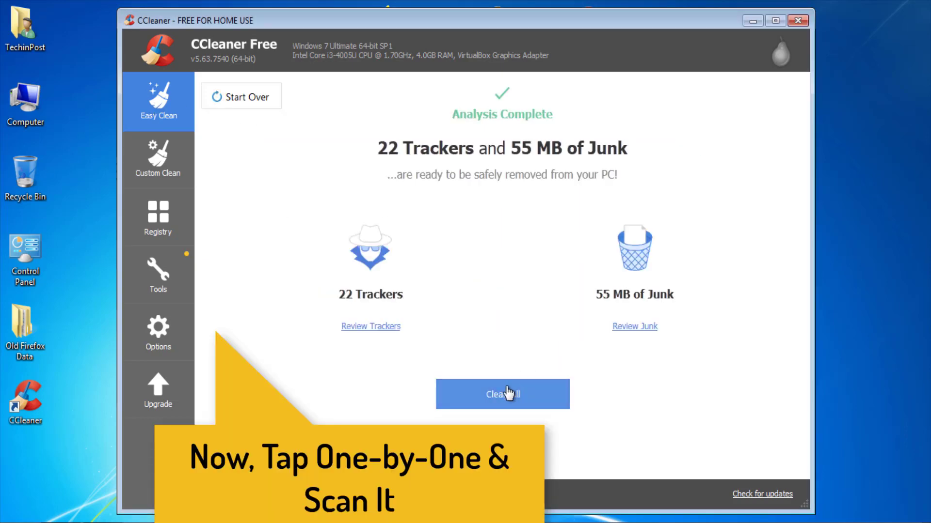
pyautogui.click(502, 395)
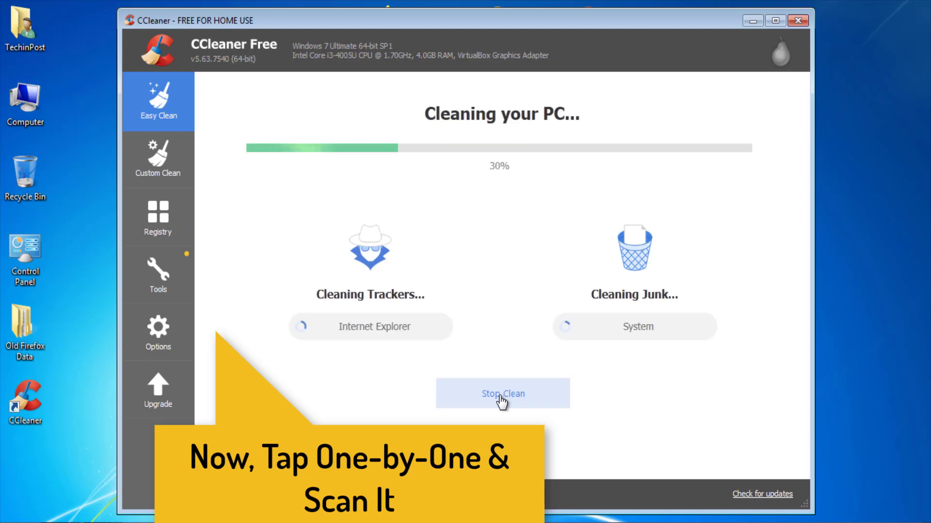
pyautogui.click(158, 160)
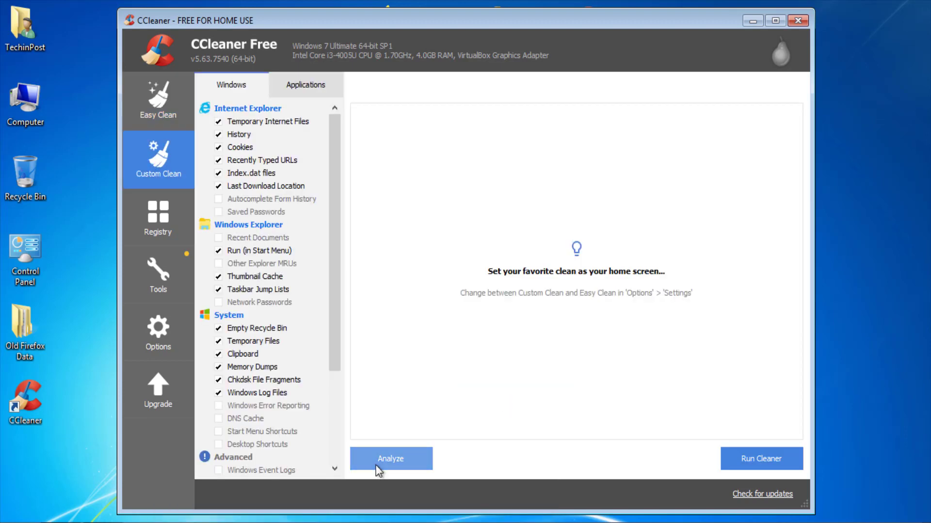
pyautogui.click(379, 463)
pyautogui.click(727, 453)
pyautogui.click(570, 247)
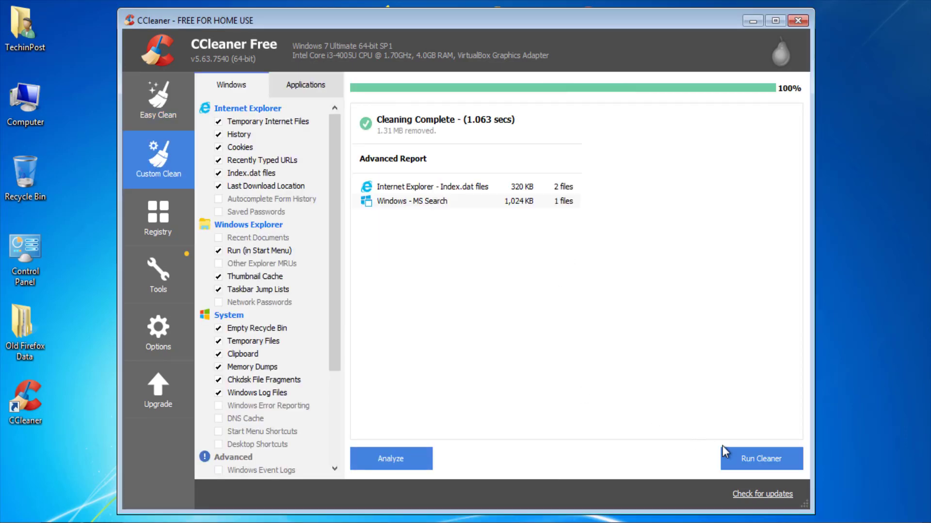
pyautogui.click(724, 451)
pyautogui.click(565, 237)
# - Scan the registry for issues in CCleaner, fix all selected issues, and close the fix dialog
pyautogui.click(157, 221)
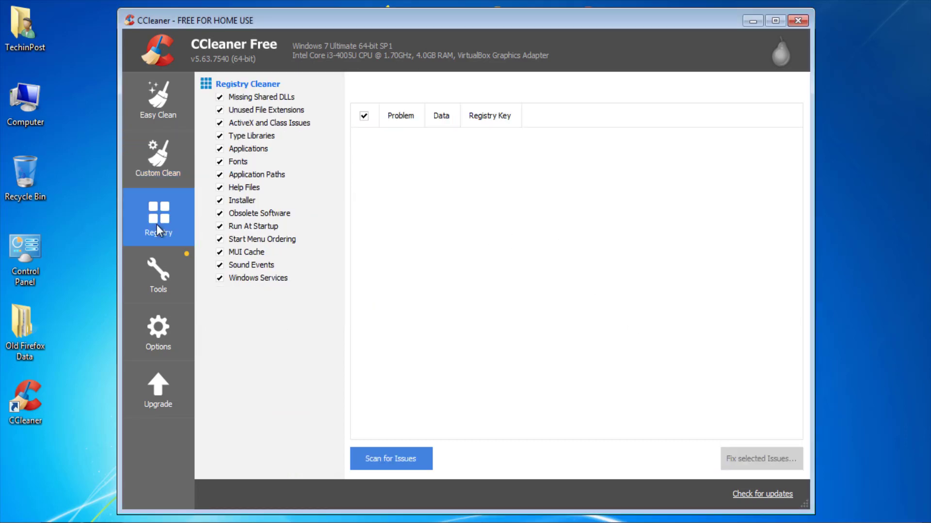
pyautogui.click(391, 458)
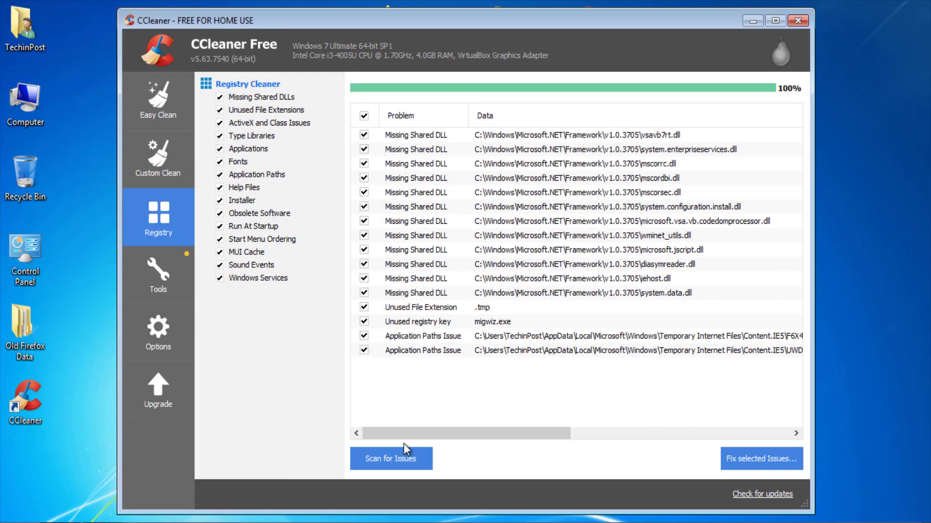
pyautogui.click(761, 458)
pyautogui.click(502, 302)
pyautogui.click(492, 336)
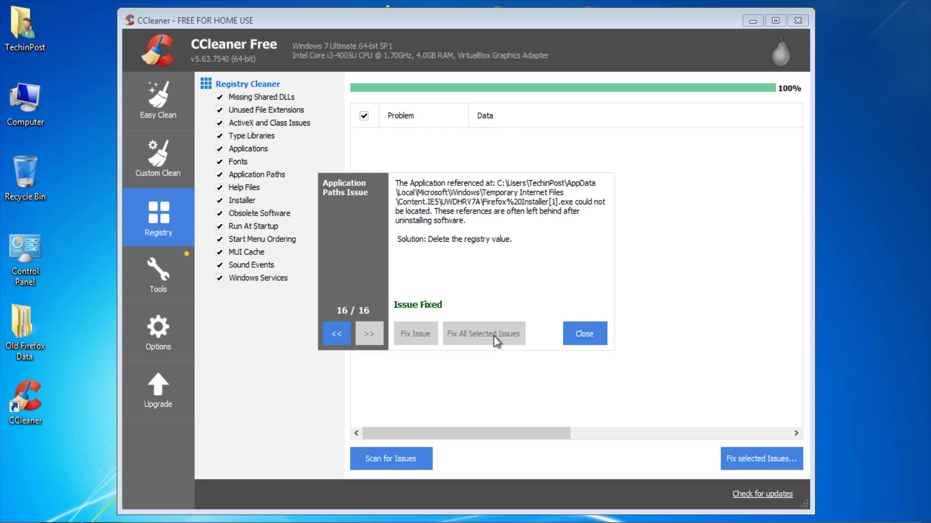
pyautogui.click(584, 334)
# - Scan the registry a second time and fix all the remaining selected issues
pyautogui.click(413, 461)
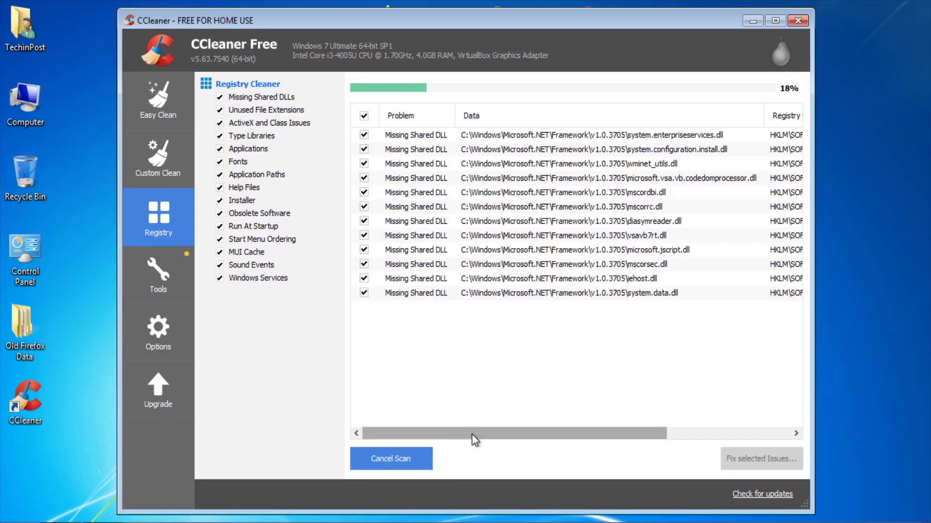
pyautogui.click(734, 455)
pyautogui.click(499, 302)
pyautogui.click(505, 335)
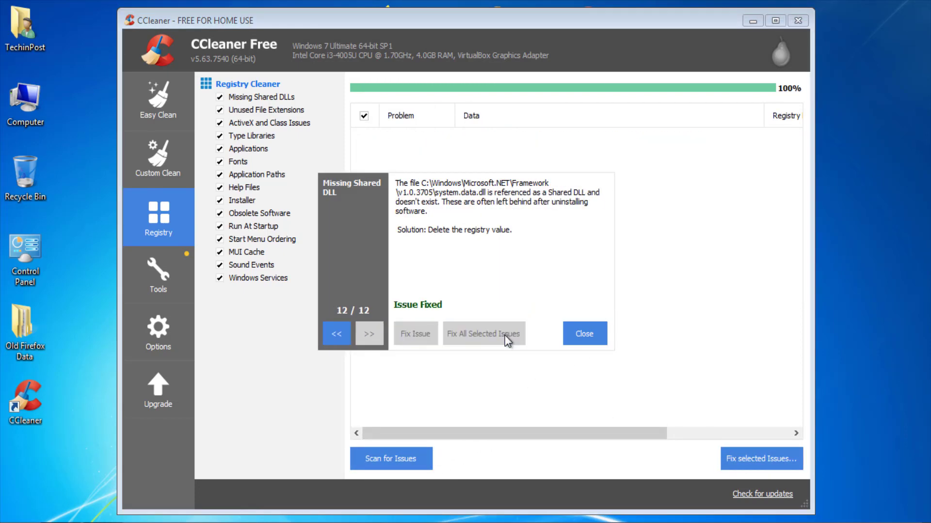
pyautogui.click(584, 333)
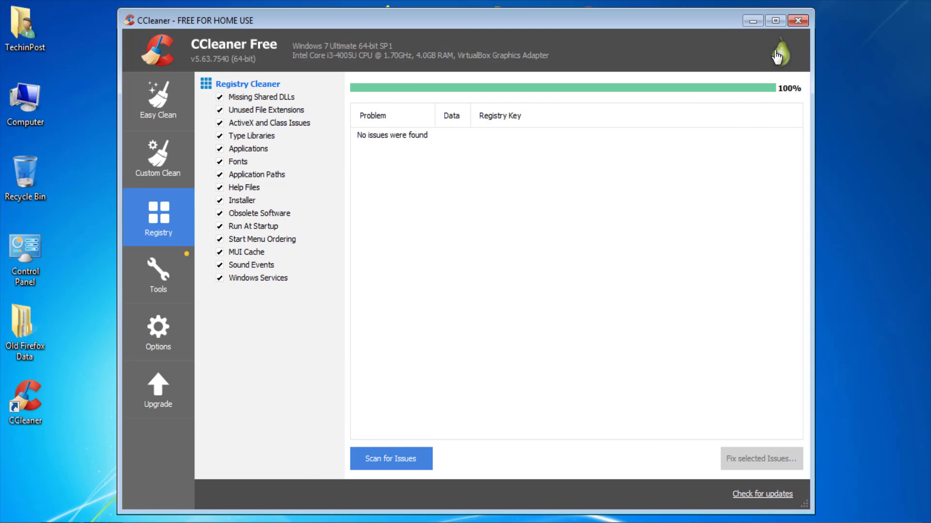
# - Close CCleaner, quit the leftover CCleaner v5.63 Setup window, and dismiss the Smart Cleaning notification
pyautogui.click(797, 19)
pyautogui.click(704, 87)
pyautogui.click(552, 303)
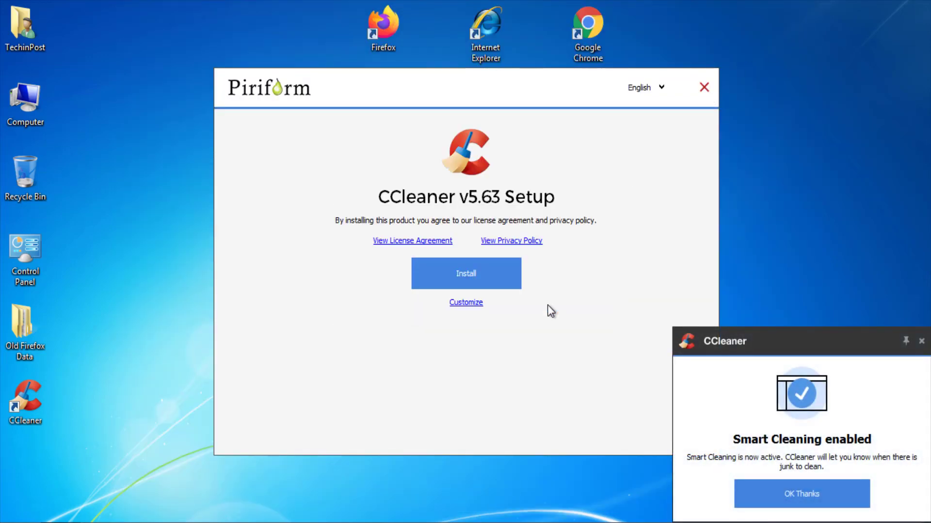
pyautogui.click(704, 87)
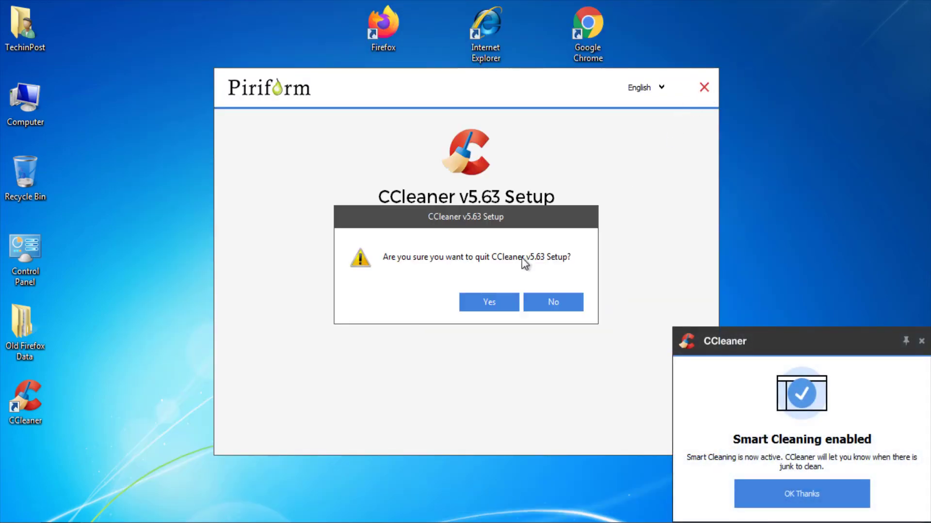
pyautogui.click(500, 308)
pyautogui.click(921, 341)
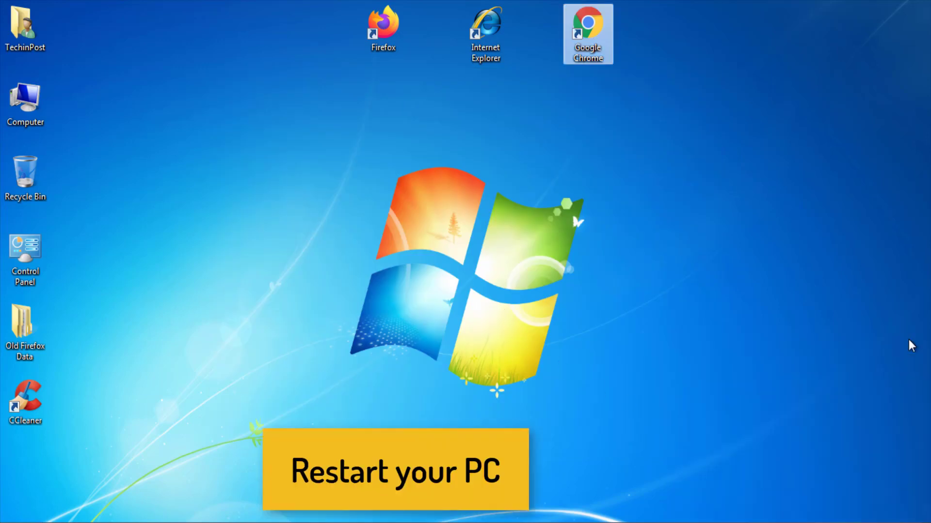
# - Refresh the desktop and restart the computer
pyautogui.rightClick(434, 256)
pyautogui.click(451, 297)
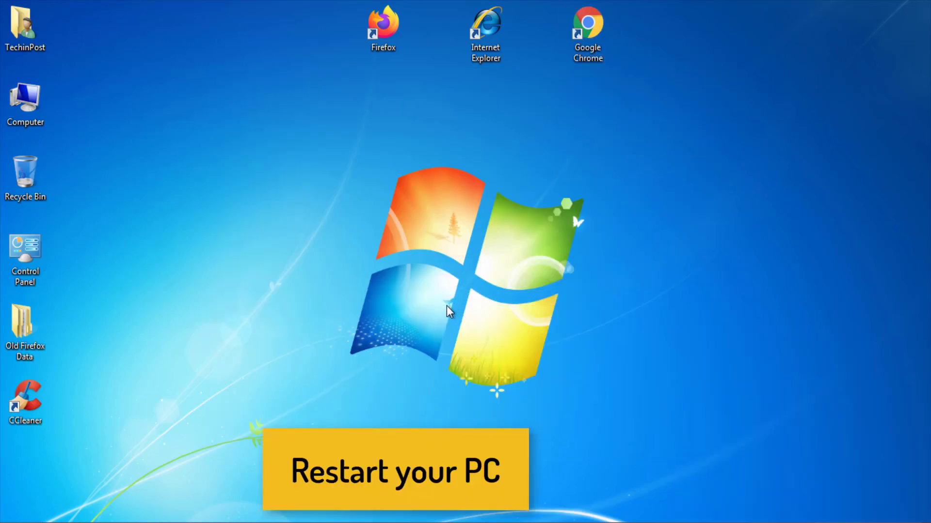
pyautogui.click(41, 521)
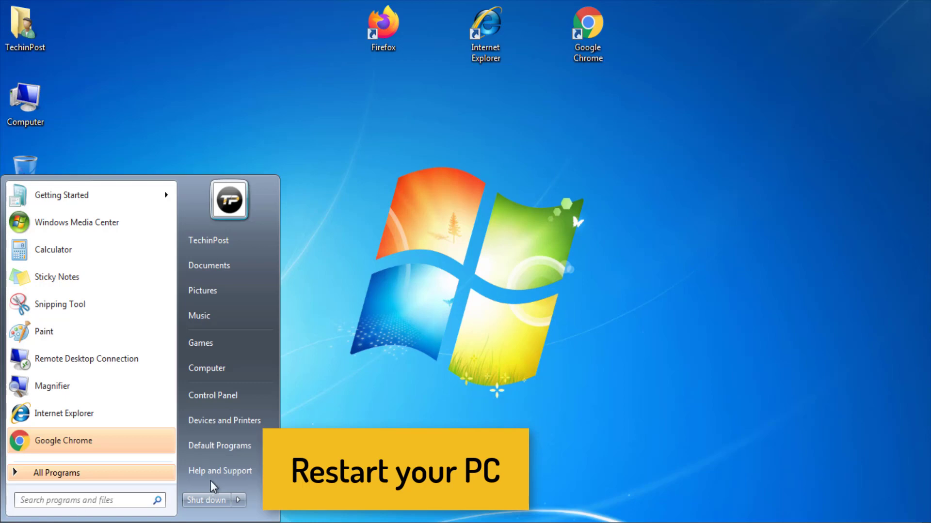
pyautogui.click(238, 500)
pyautogui.click(264, 480)
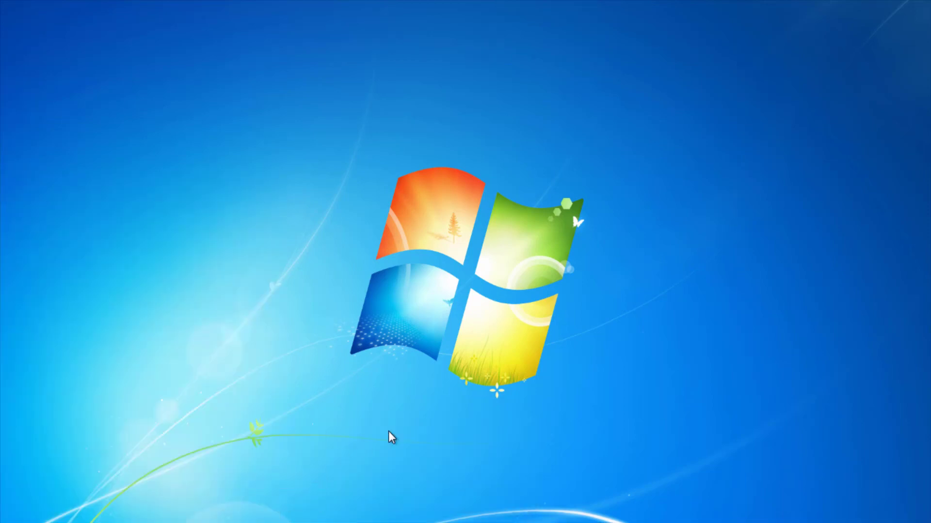